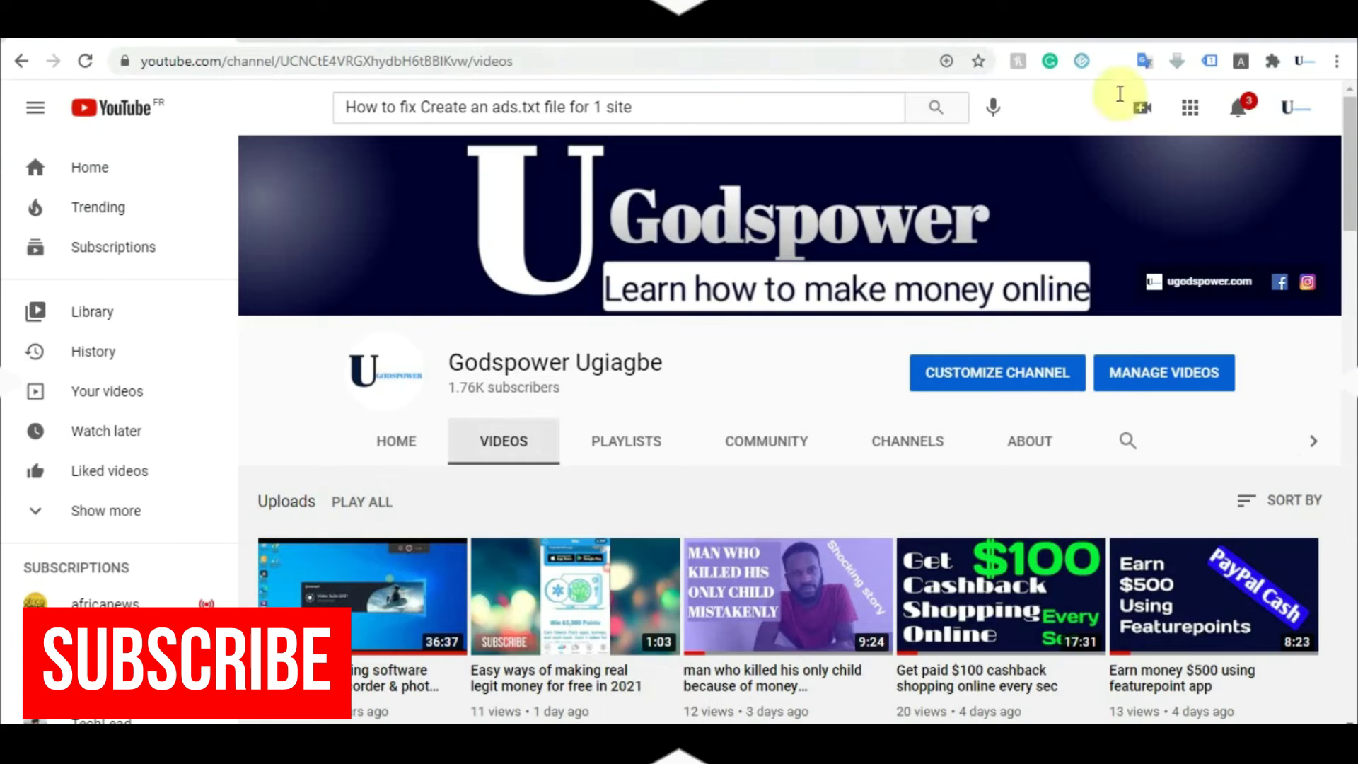
# Step: Switch to Google AdSense, open the fix for the earnings-at-risk alert, and download the ads.txt file for the site
pyautogui.moveTo(1348, 157)
pyautogui.mouseDown()
pyautogui.moveTo(1347, 267)
pyautogui.moveTo(1350, 150)
pyautogui.mouseUp()
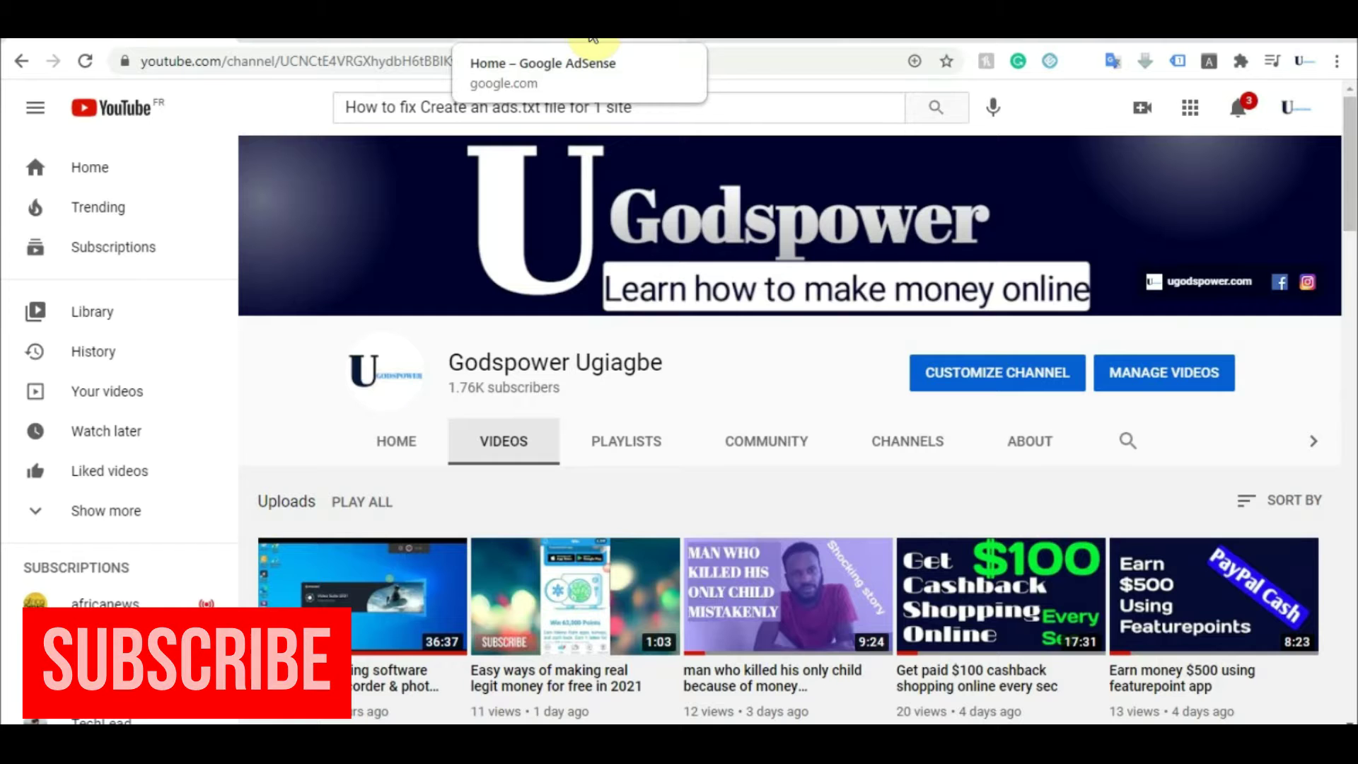
pyautogui.click(593, 39)
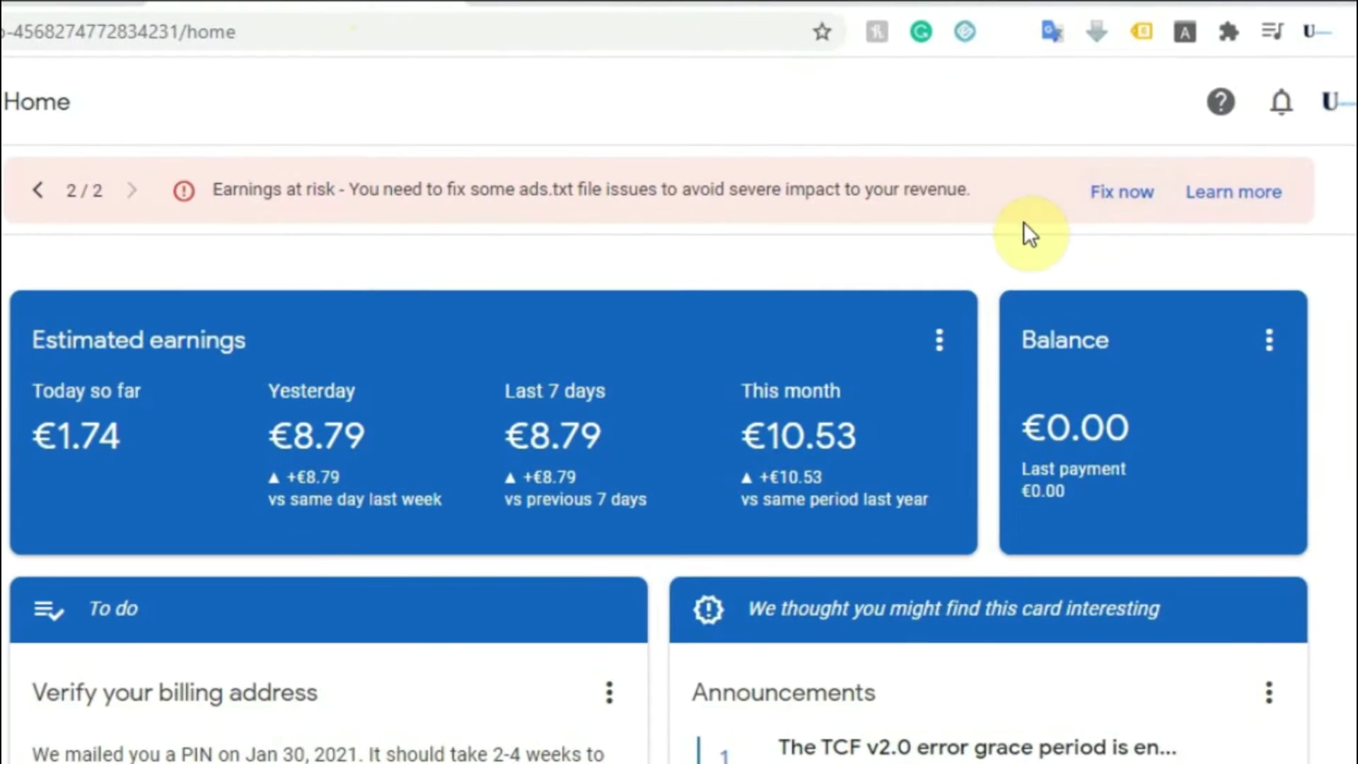
pyautogui.click(1123, 207)
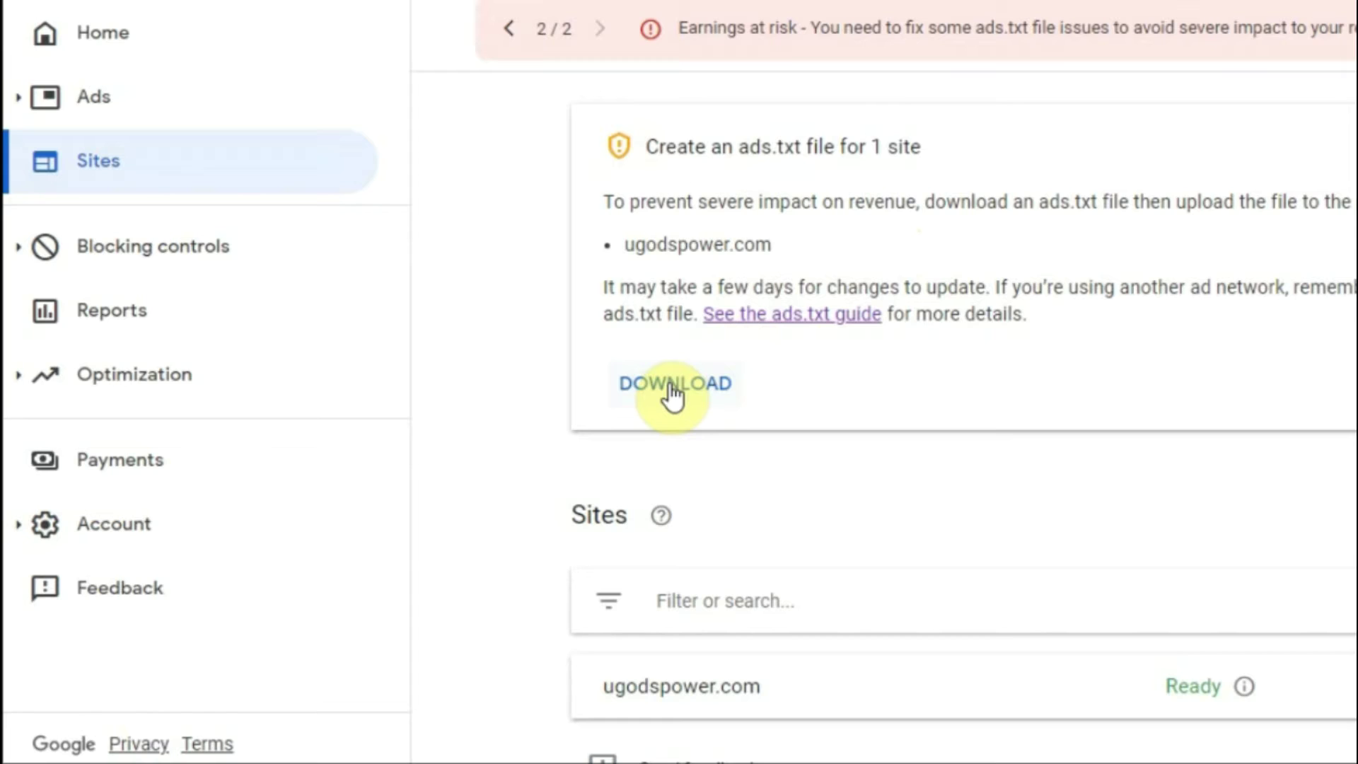
pyautogui.click(676, 389)
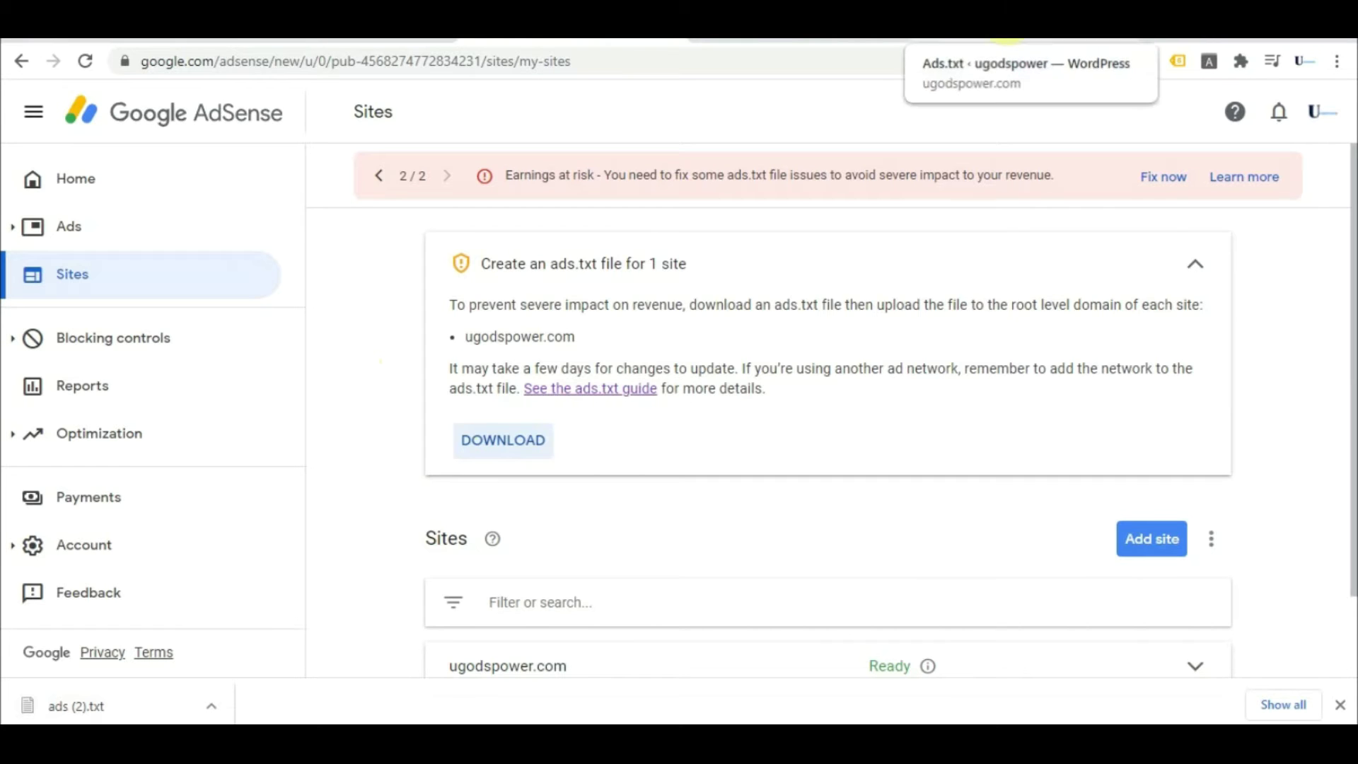
# Step: Switch to the site's WordPress admin and open the page for adding new plugins
pyautogui.click(1008, 35)
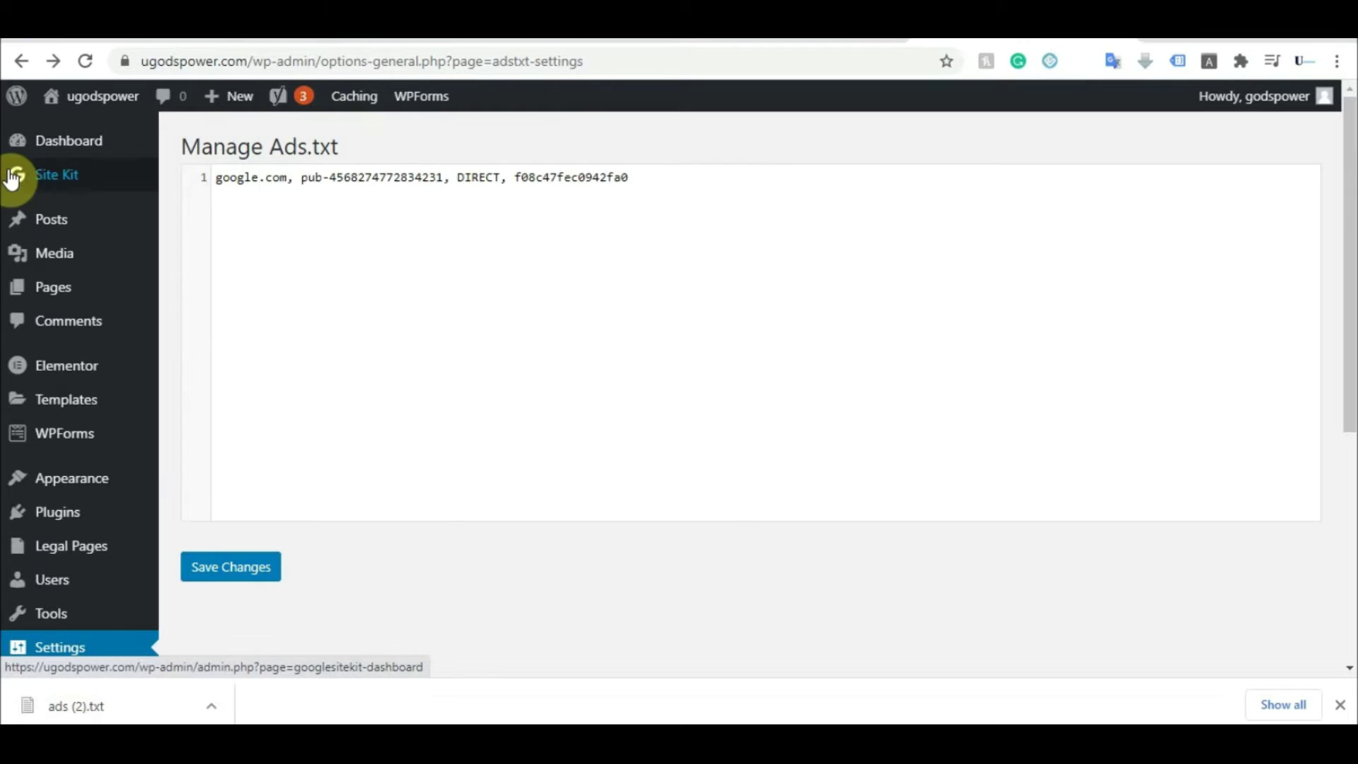
pyautogui.click(55, 146)
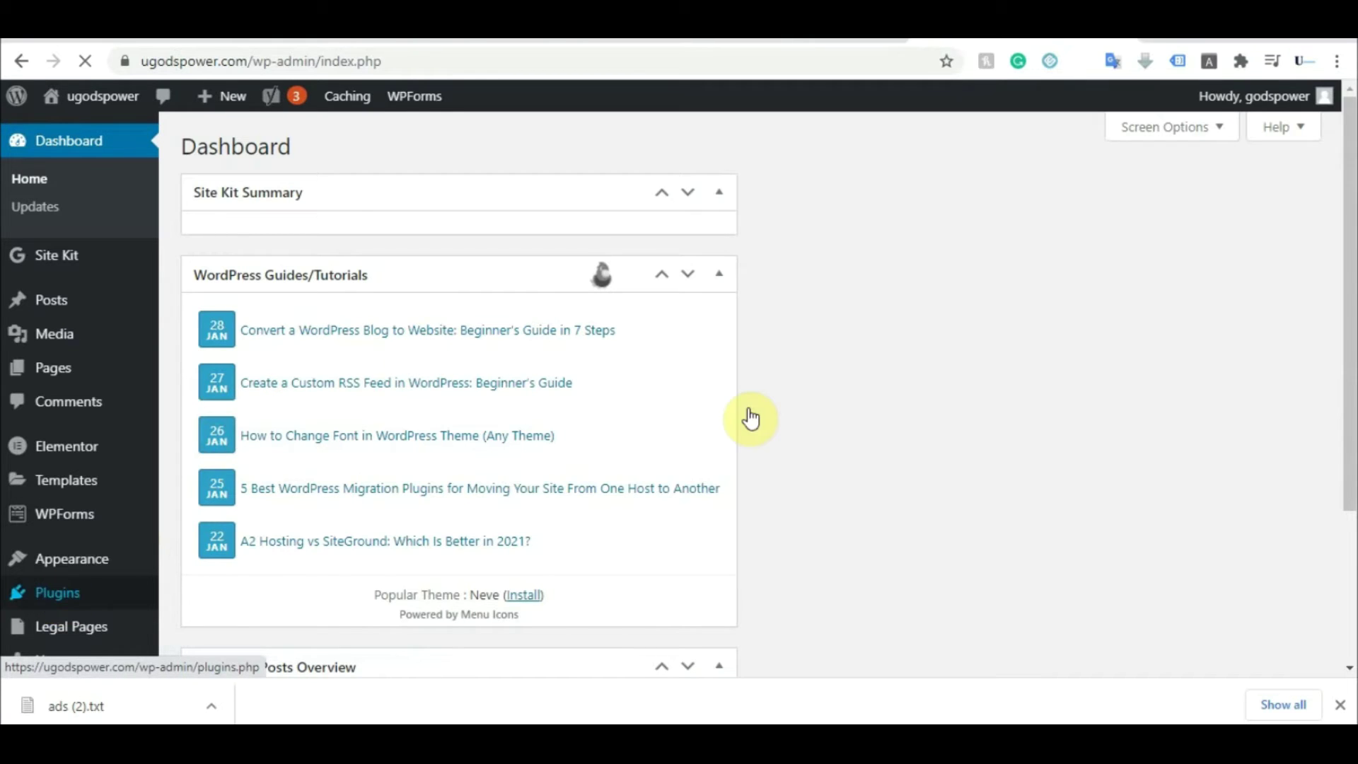
pyautogui.moveTo(1354, 177)
pyautogui.mouseDown()
pyautogui.moveTo(1353, 304)
pyautogui.moveTo(1354, 170)
pyautogui.mouseUp()
pyautogui.scroll(-1, 1354, 170)
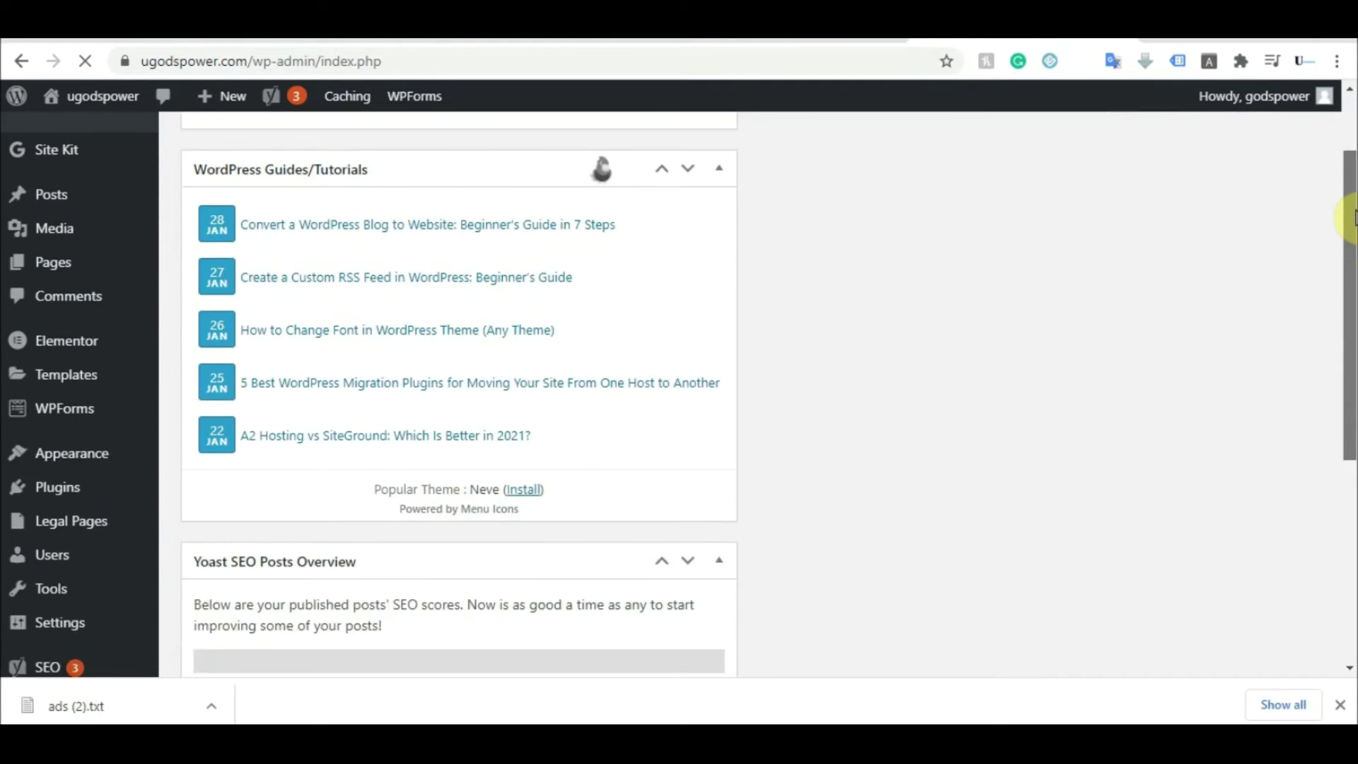
pyautogui.scroll(1, 1354, 170)
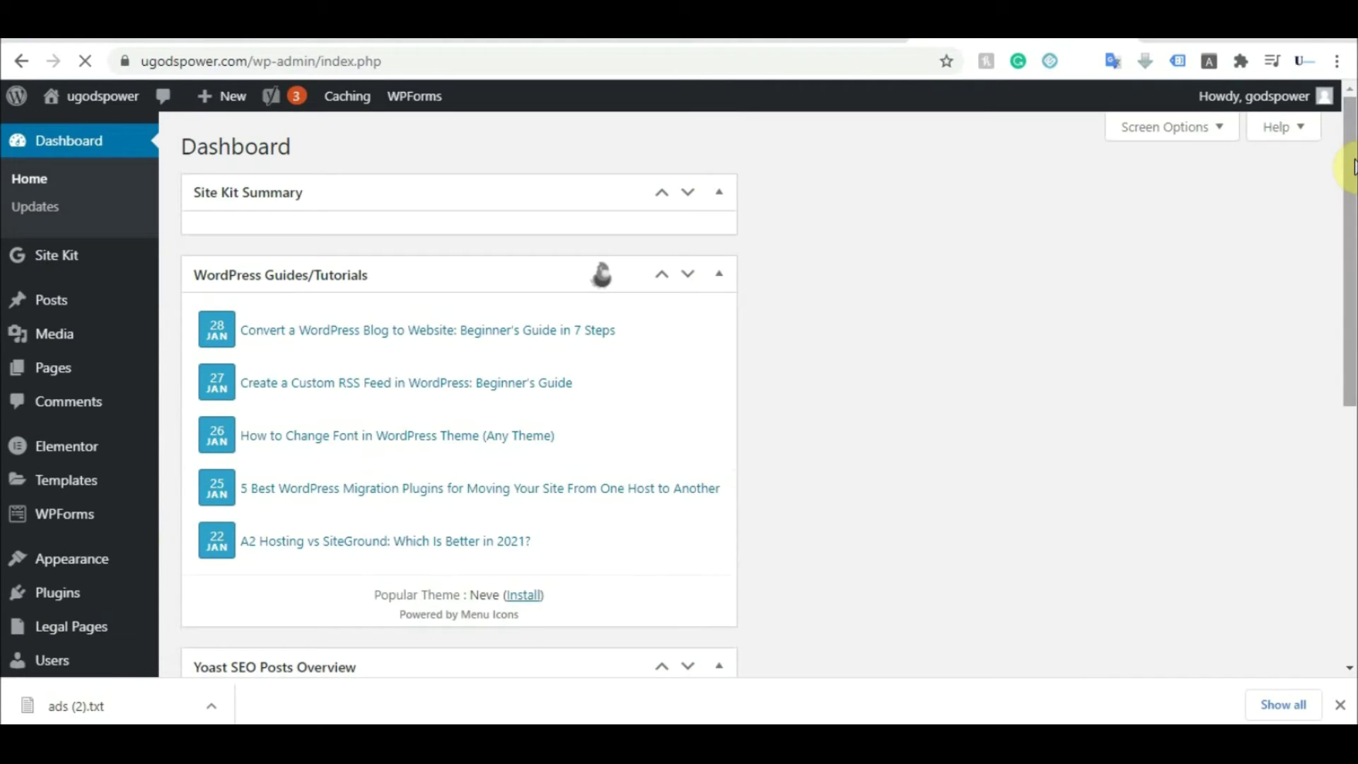
pyautogui.scroll(-1, 1354, 170)
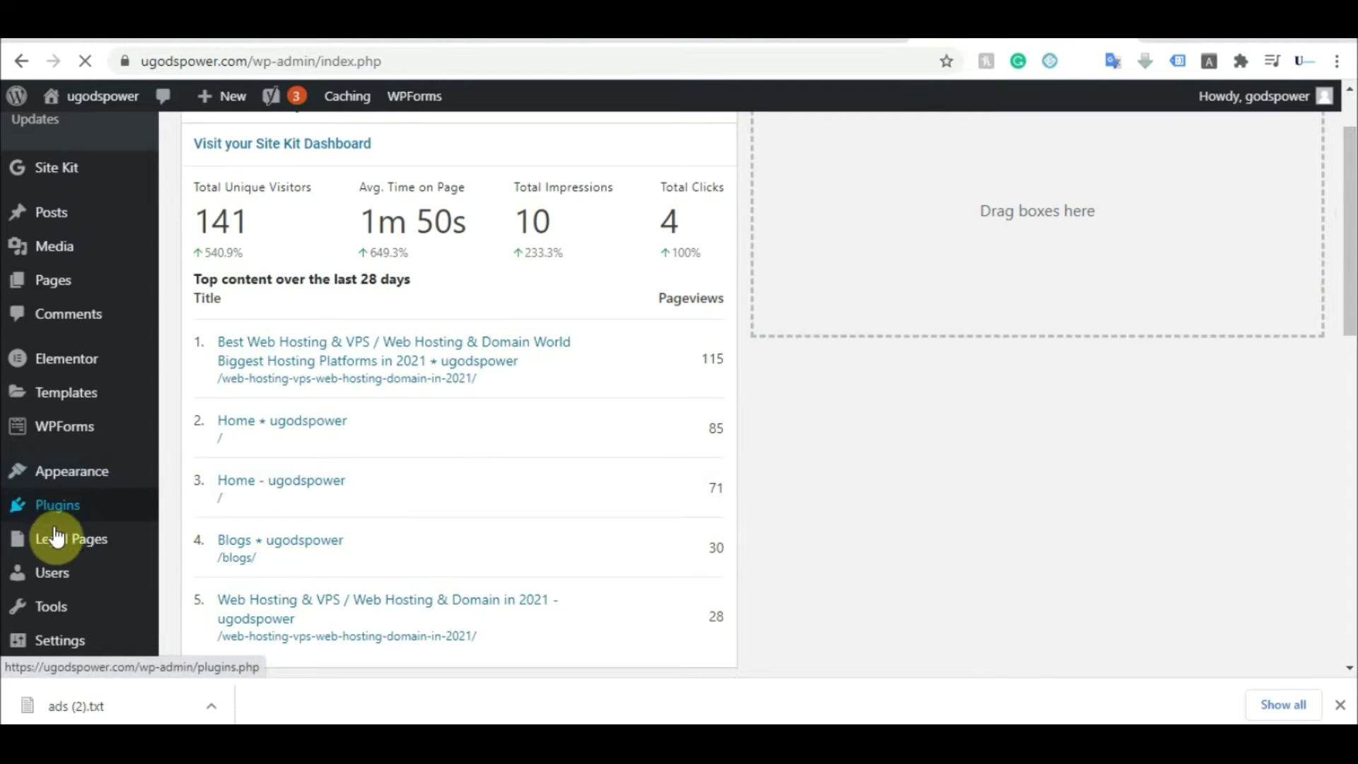
pyautogui.moveTo(58, 504)
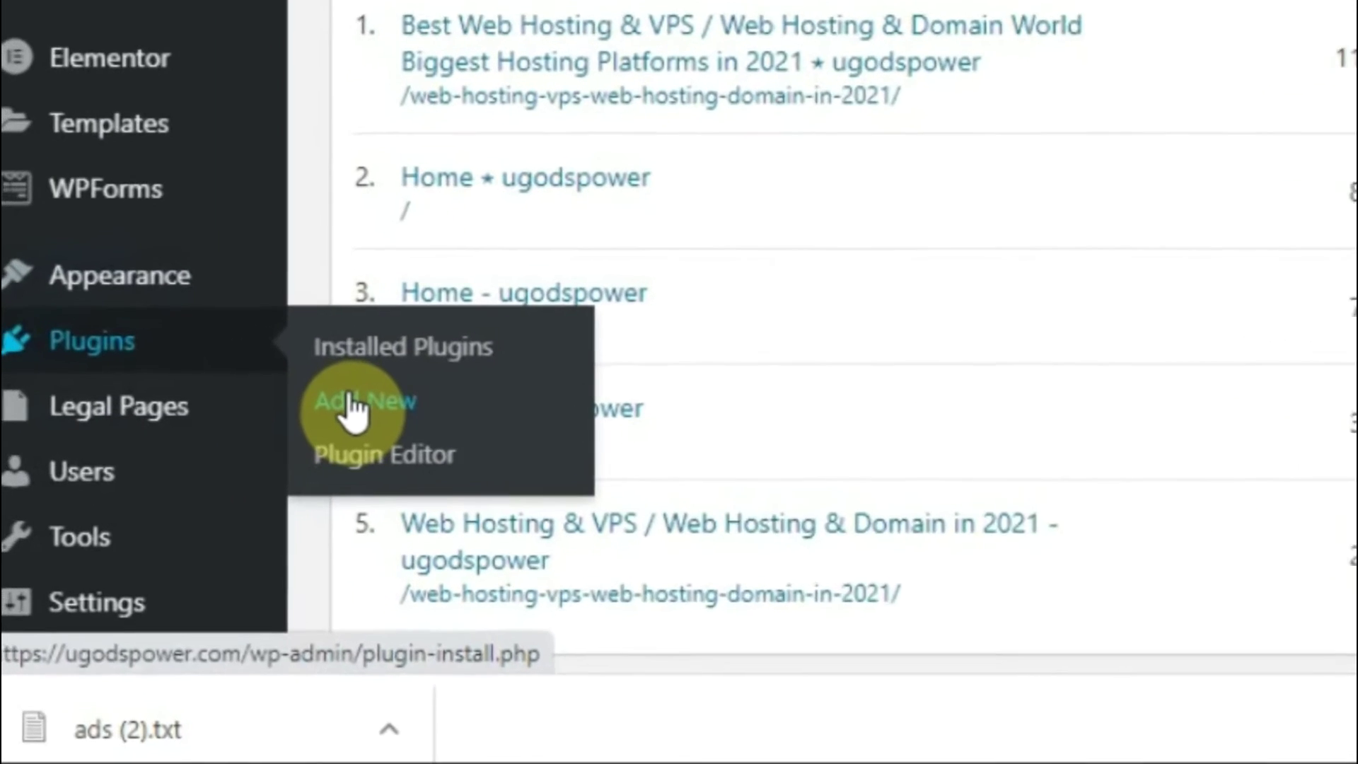
pyautogui.click(421, 348)
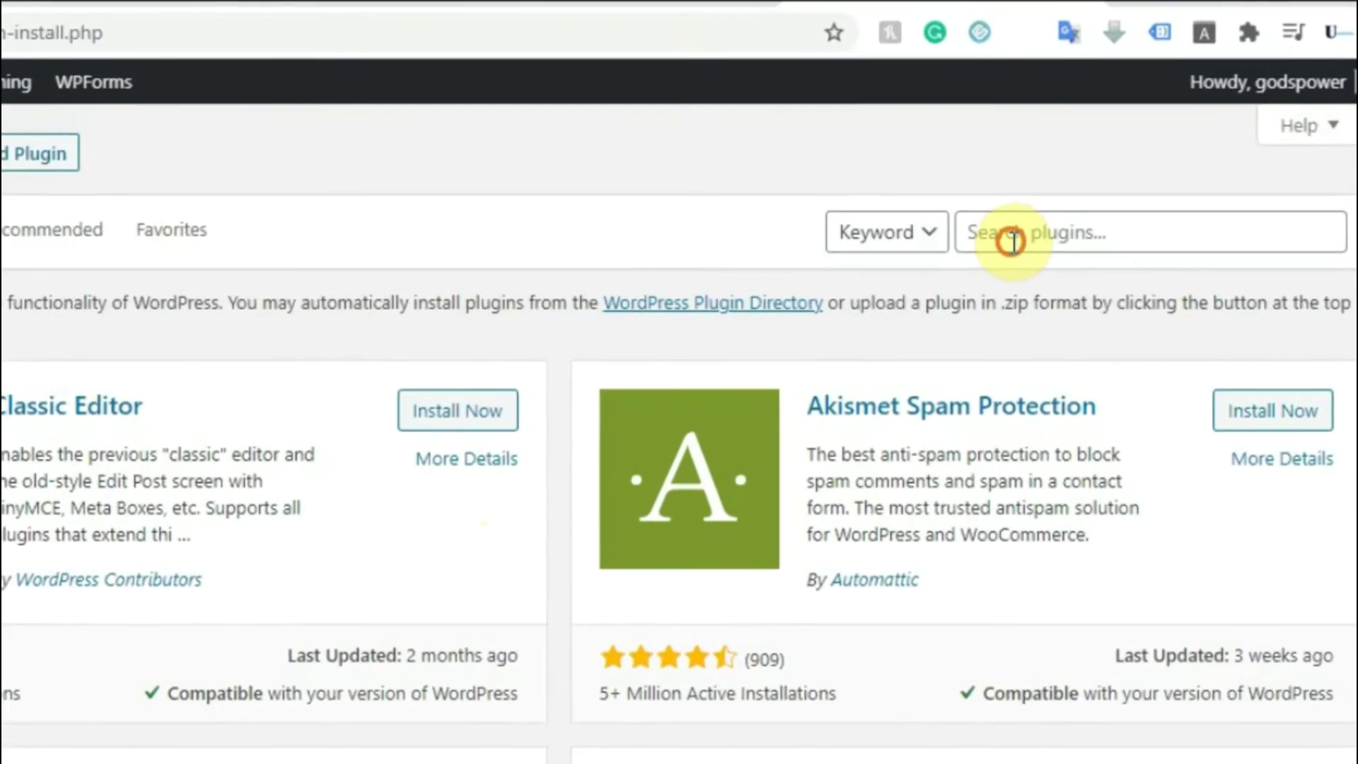
# Step: Search the plugin directory for "ads txt"
pyautogui.click(1093, 37)
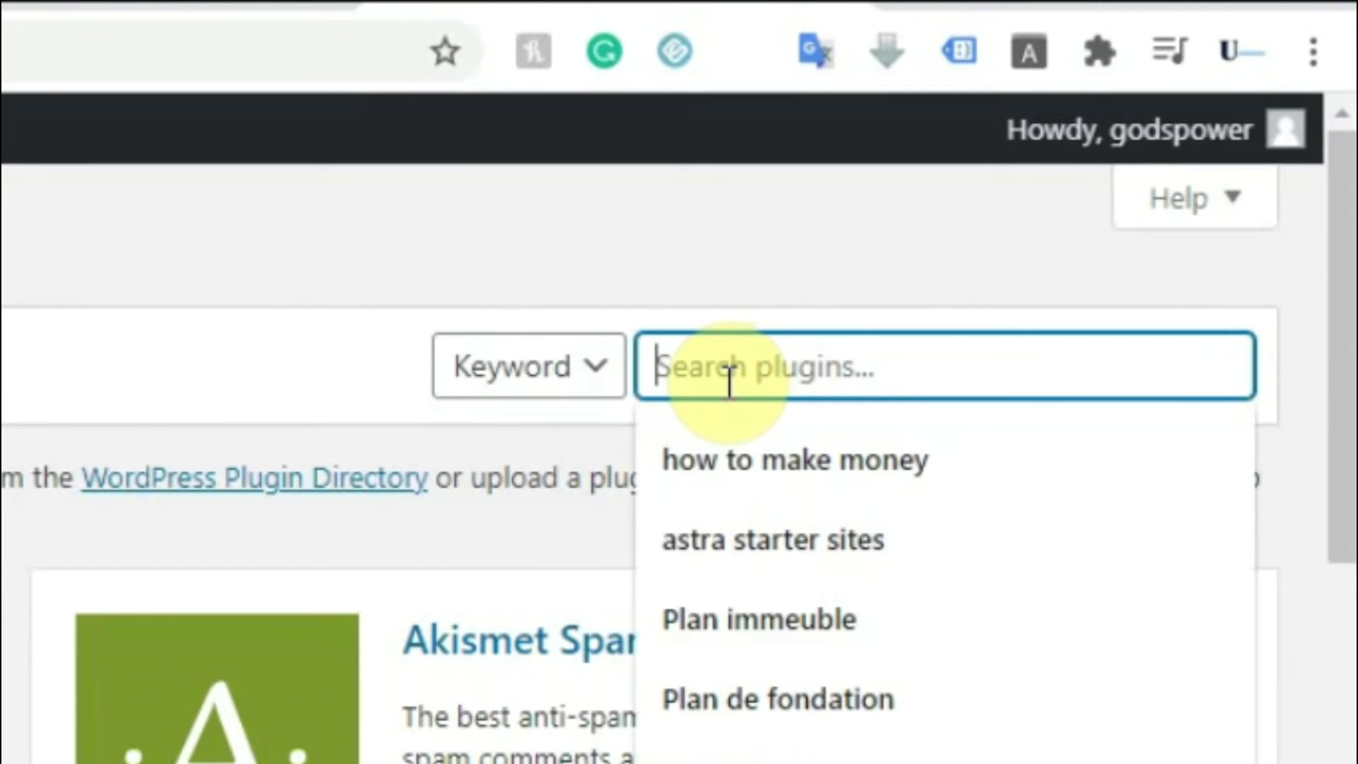
pyautogui.write('ads te')
pyautogui.write('x')
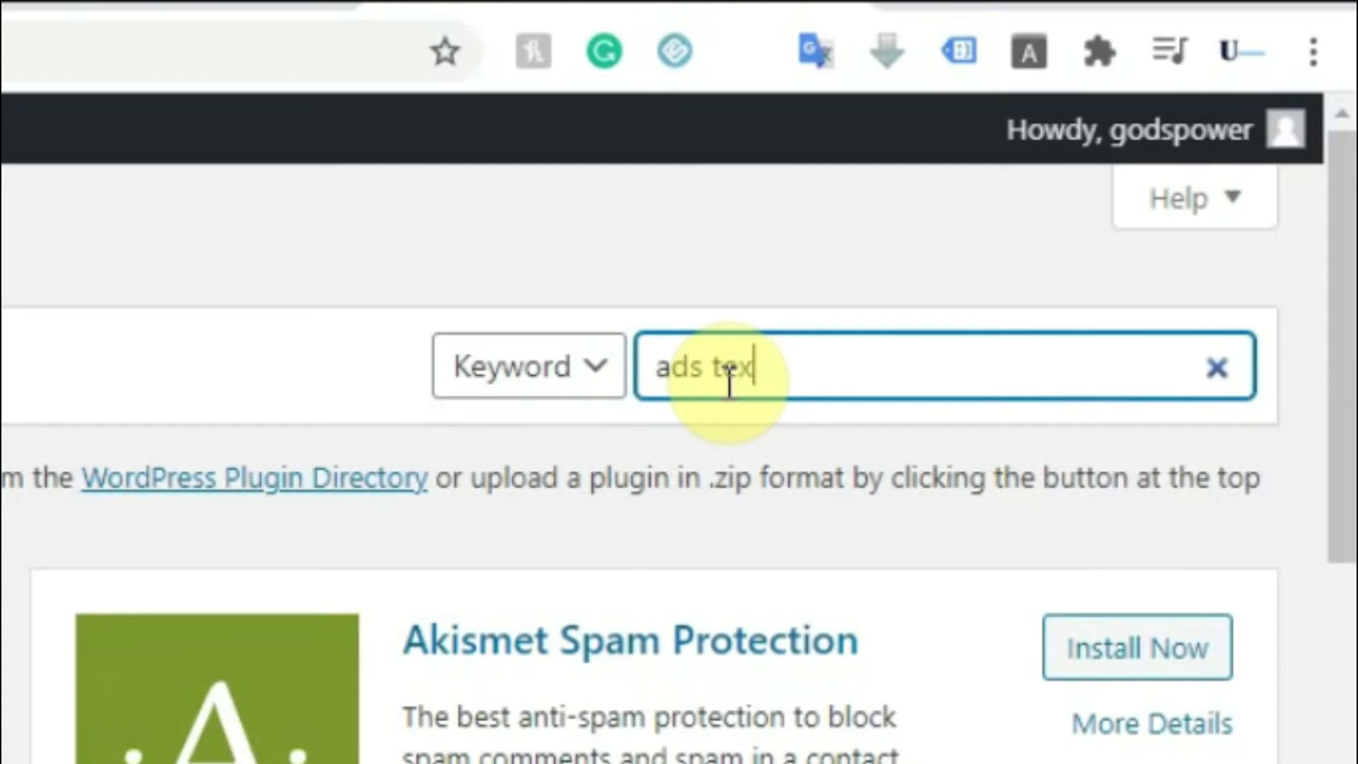
pyautogui.press('BackSpace')
pyautogui.write('t')
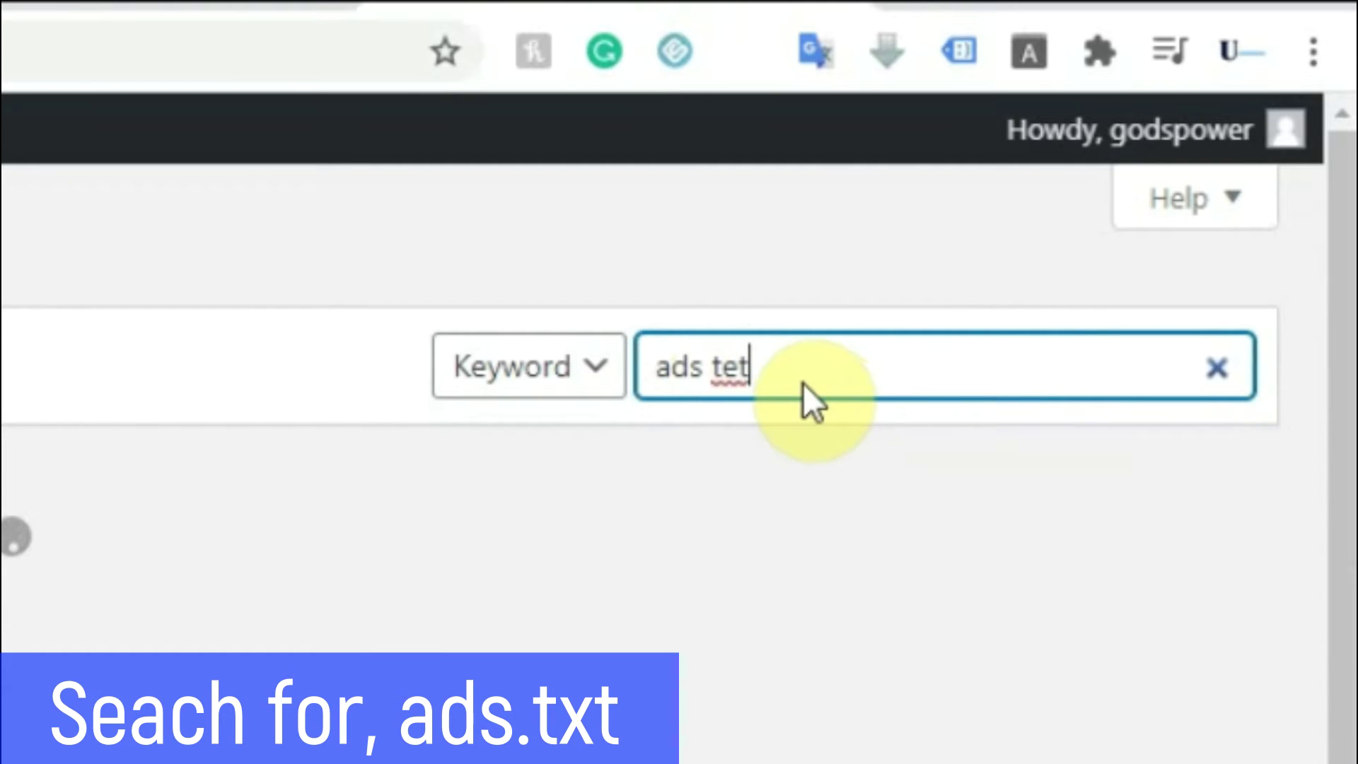
pyautogui.press('BackSpace')
pyautogui.press('BackSpace')
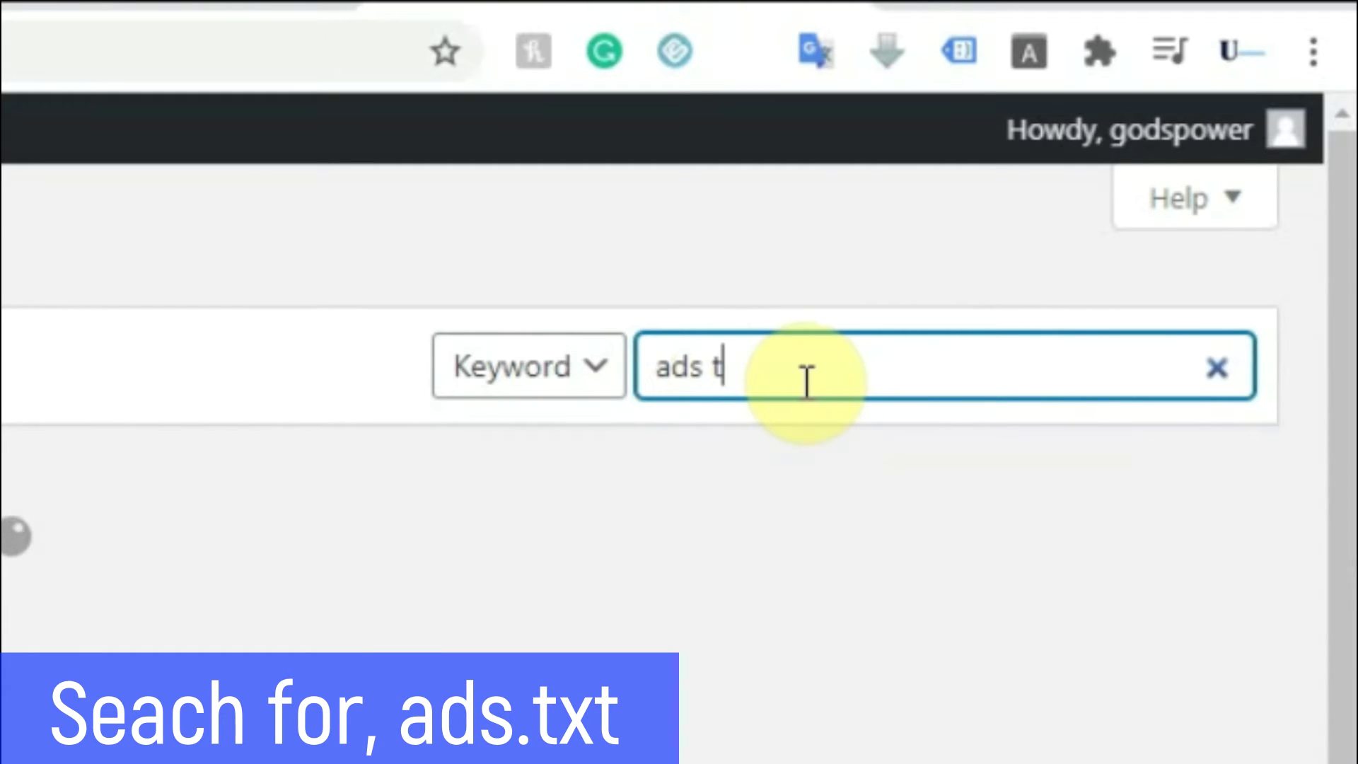
pyautogui.write('xt')
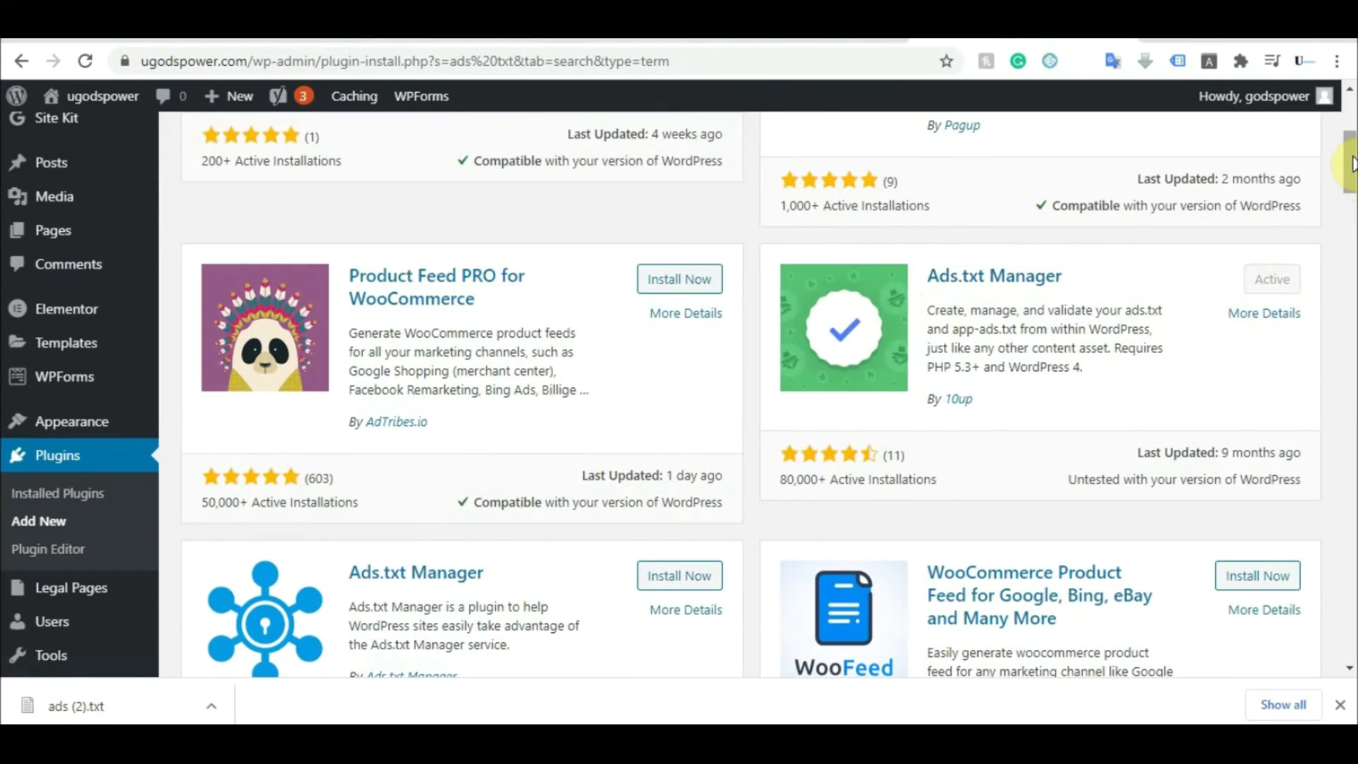
# Step: Open the Ads.txt management page in the WordPress settings
pyautogui.moveTo(1351, 163); pyautogui.dragTo(1351, 237)
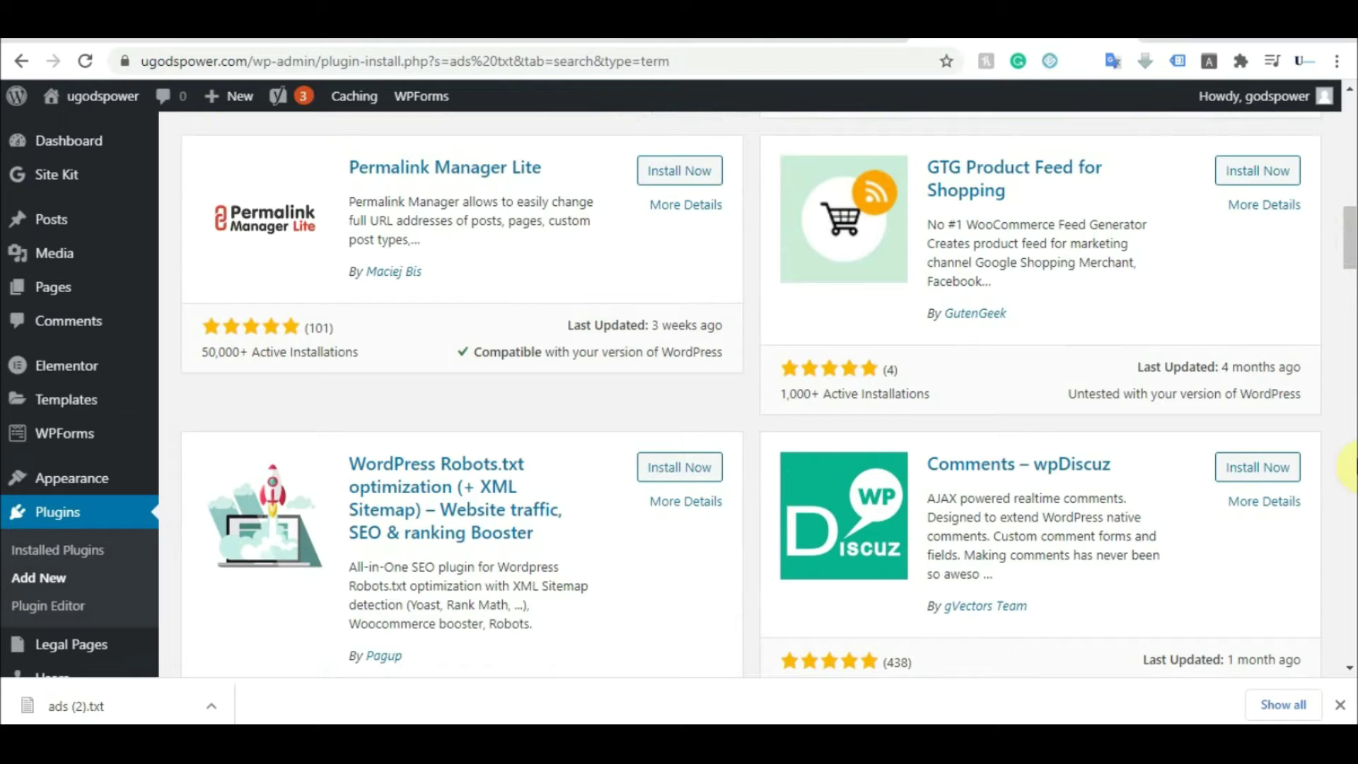
pyautogui.moveTo(1351, 272); pyautogui.dragTo(1351, 307)
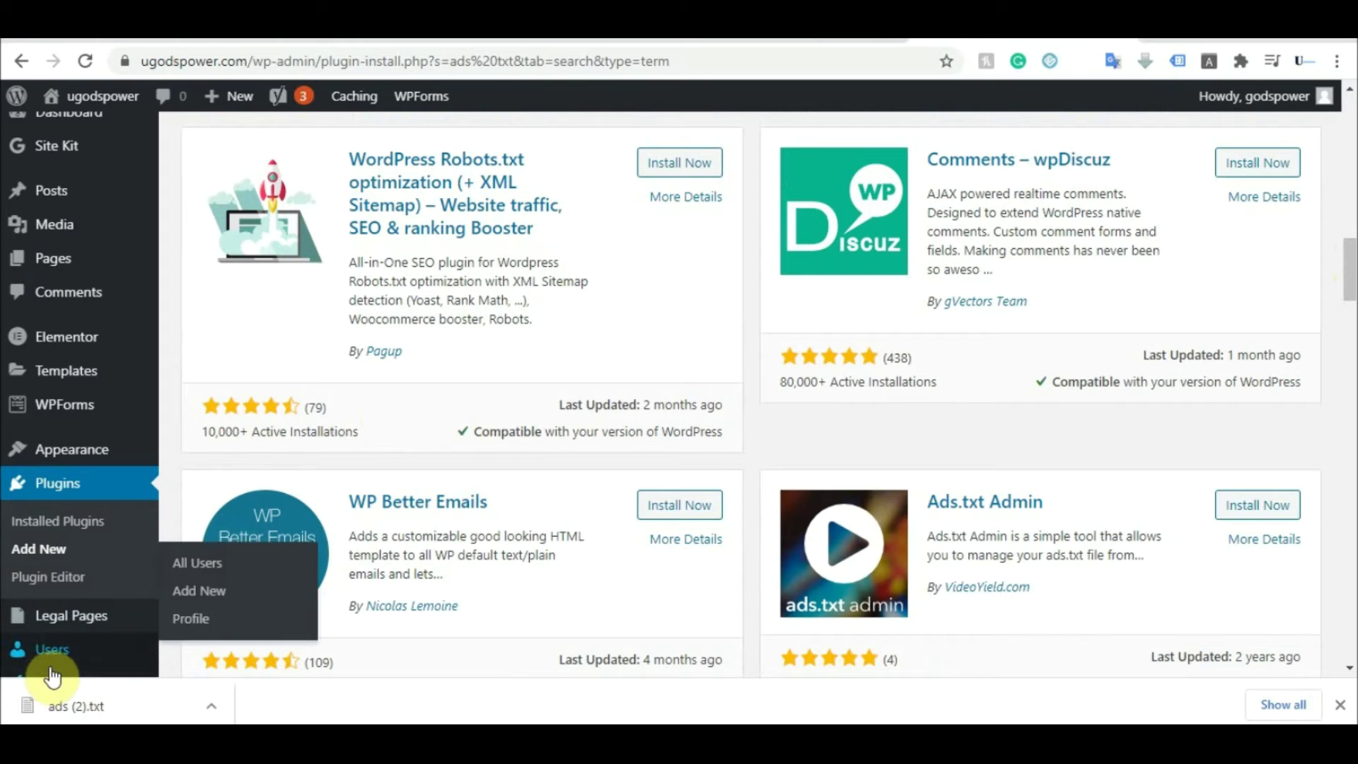
pyautogui.moveTo(1353, 256); pyautogui.dragTo(1353, 359)
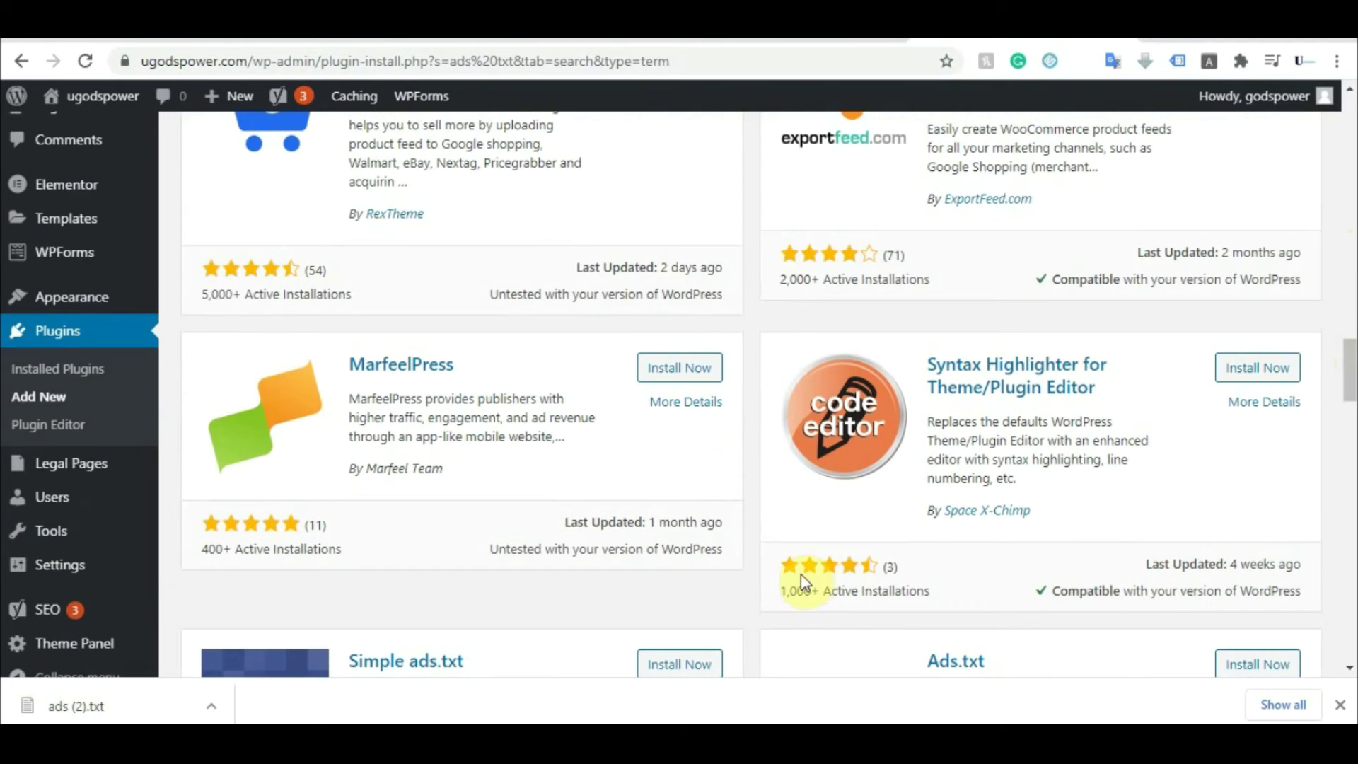
pyautogui.moveTo(46, 577)
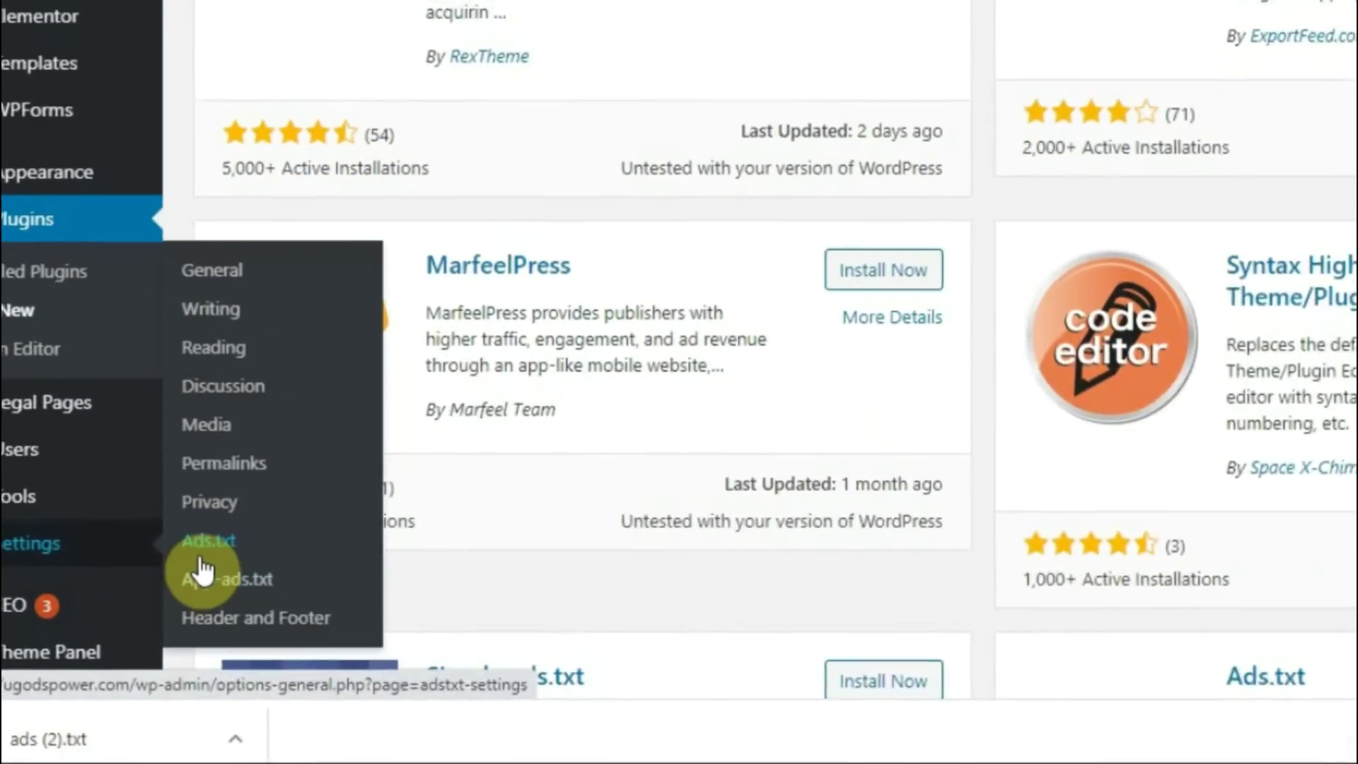
pyautogui.click(191, 566)
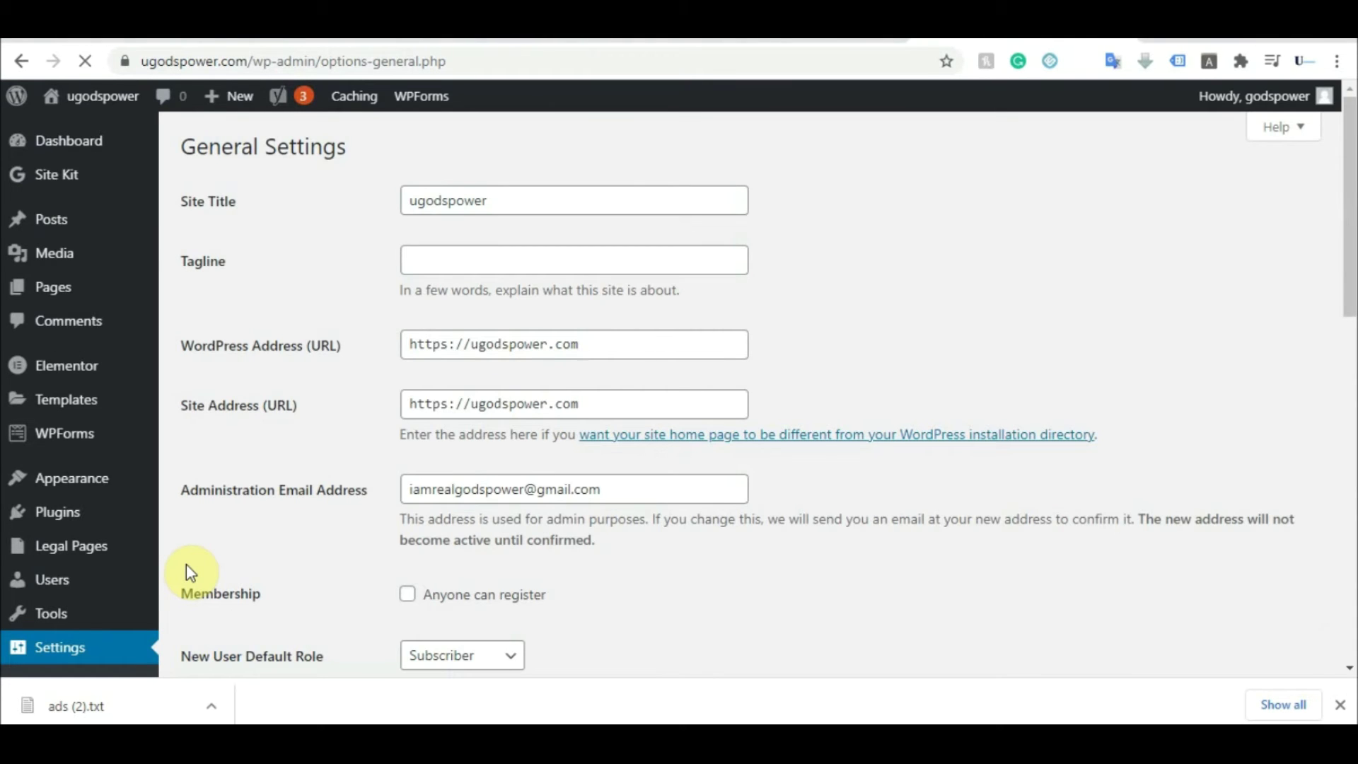
pyautogui.click(86, 579)
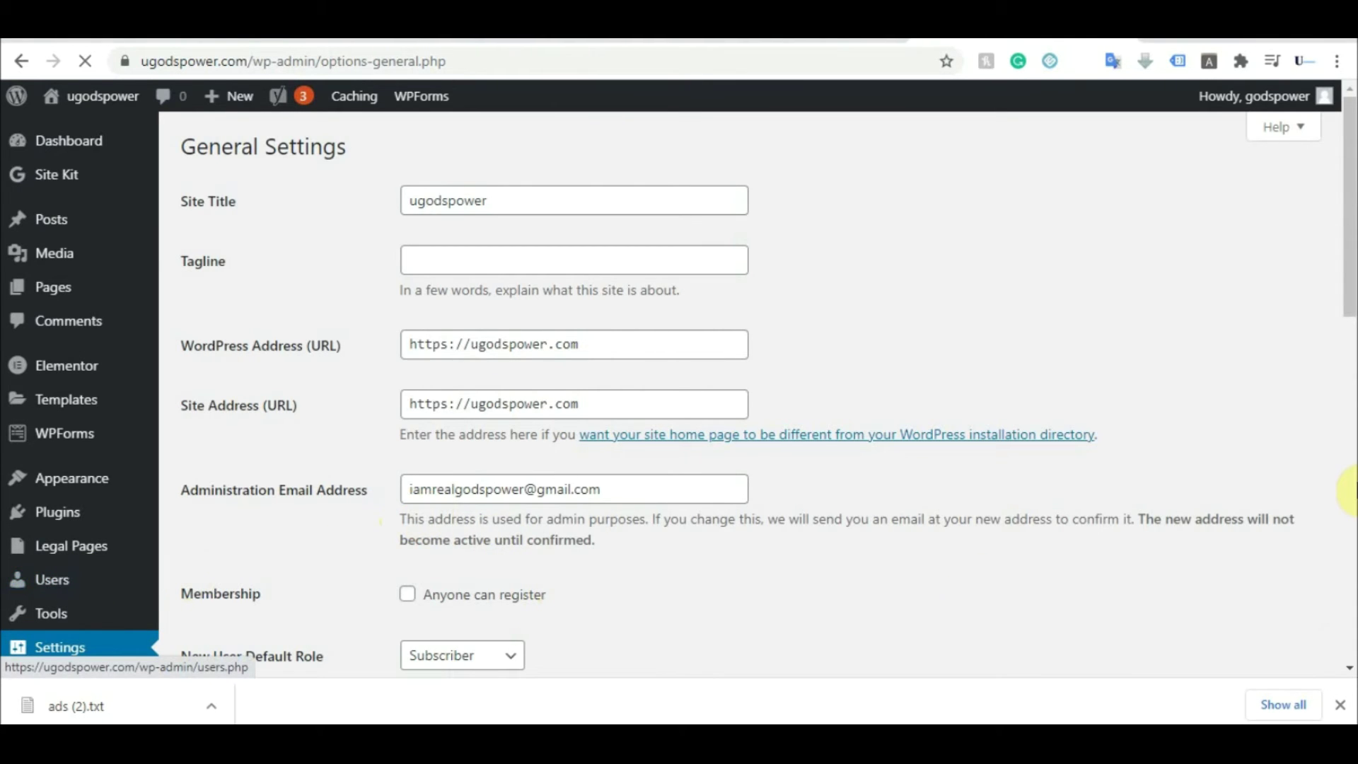
pyautogui.moveTo(1350, 227); pyautogui.dragTo(1350, 343)
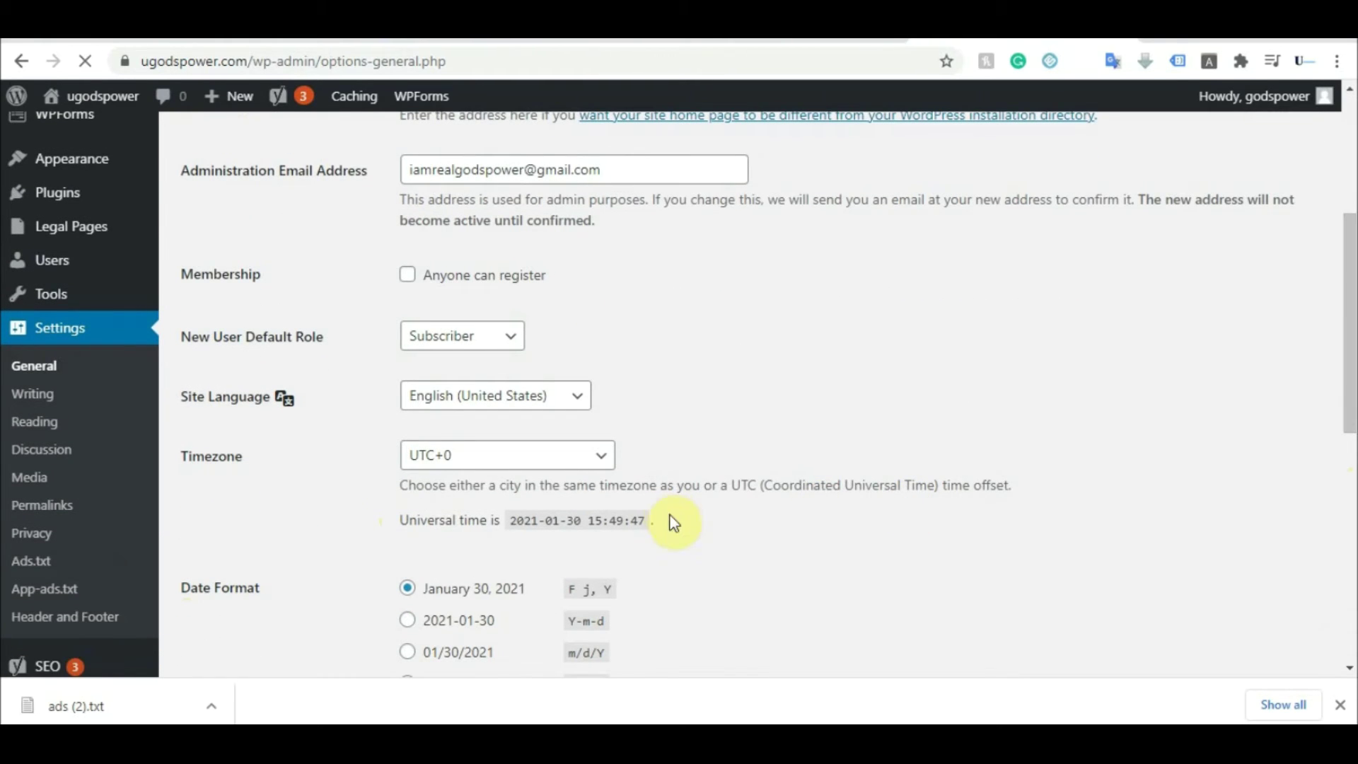
pyautogui.click(25, 561)
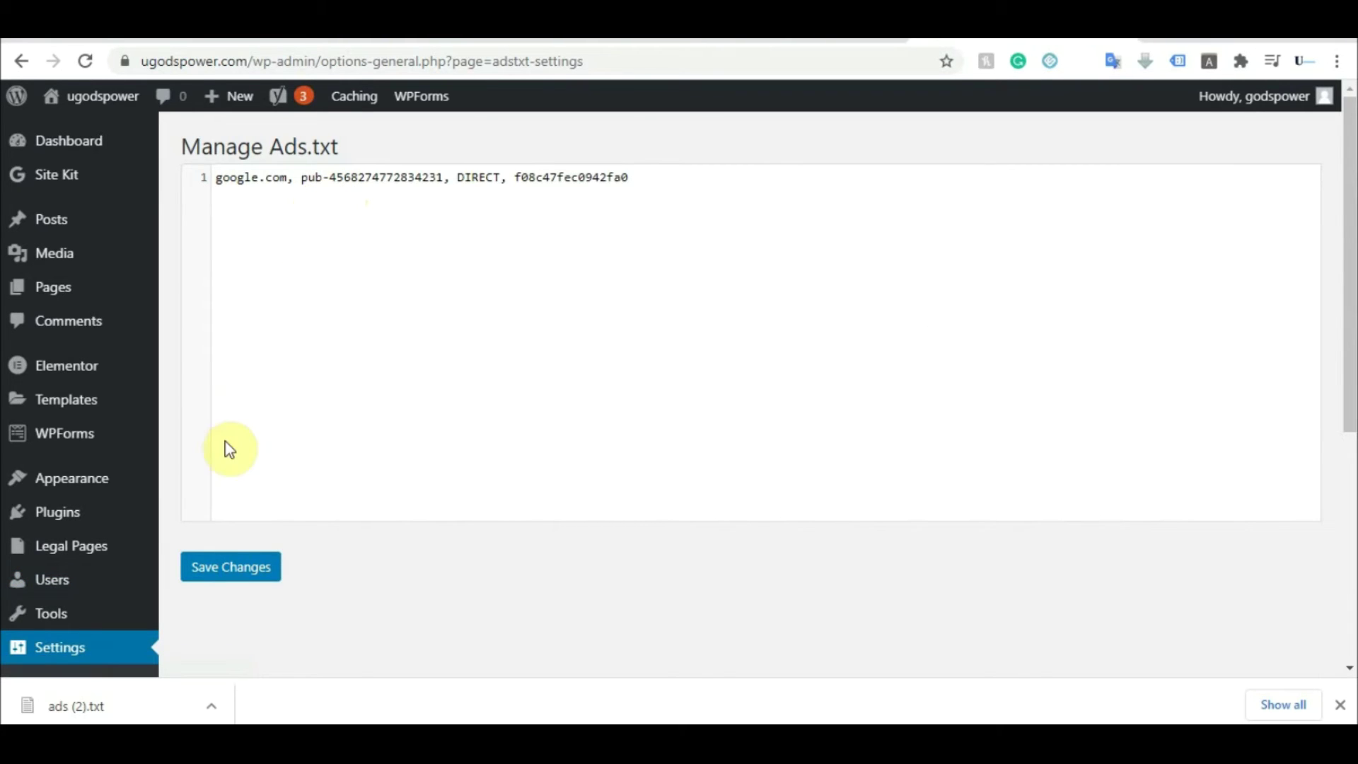
# Step: Open the downloaded ads (2).txt file in Notepad and copy its entire content
pyautogui.click(212, 706)
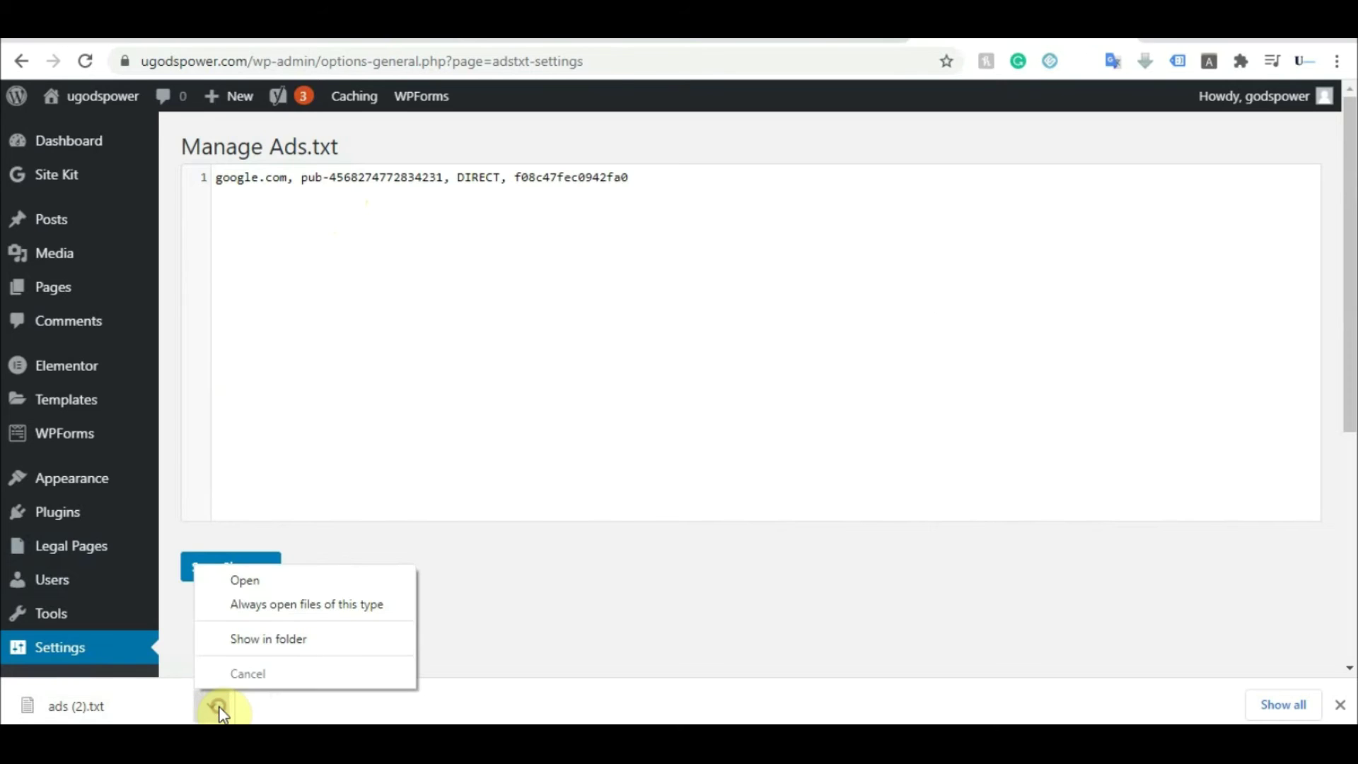
pyautogui.click(250, 586)
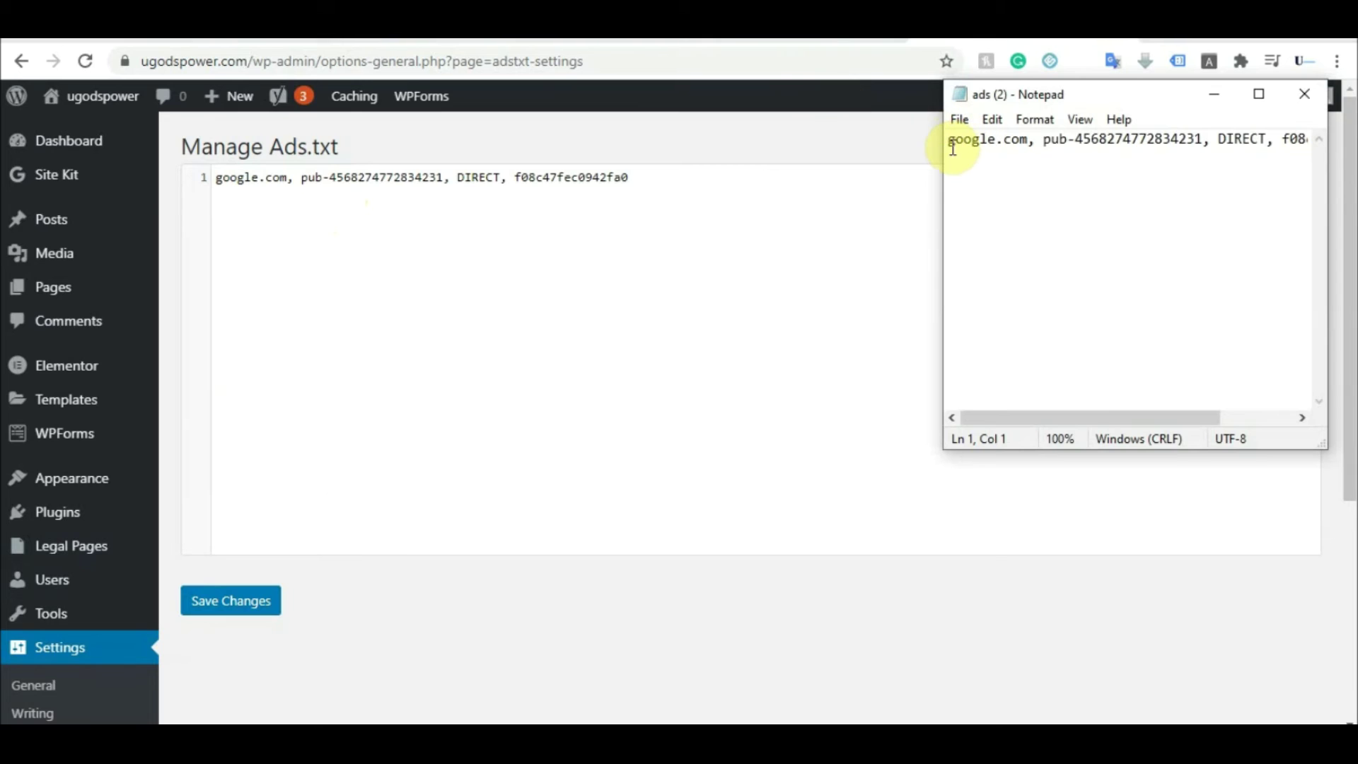
pyautogui.rightClick(953, 146)
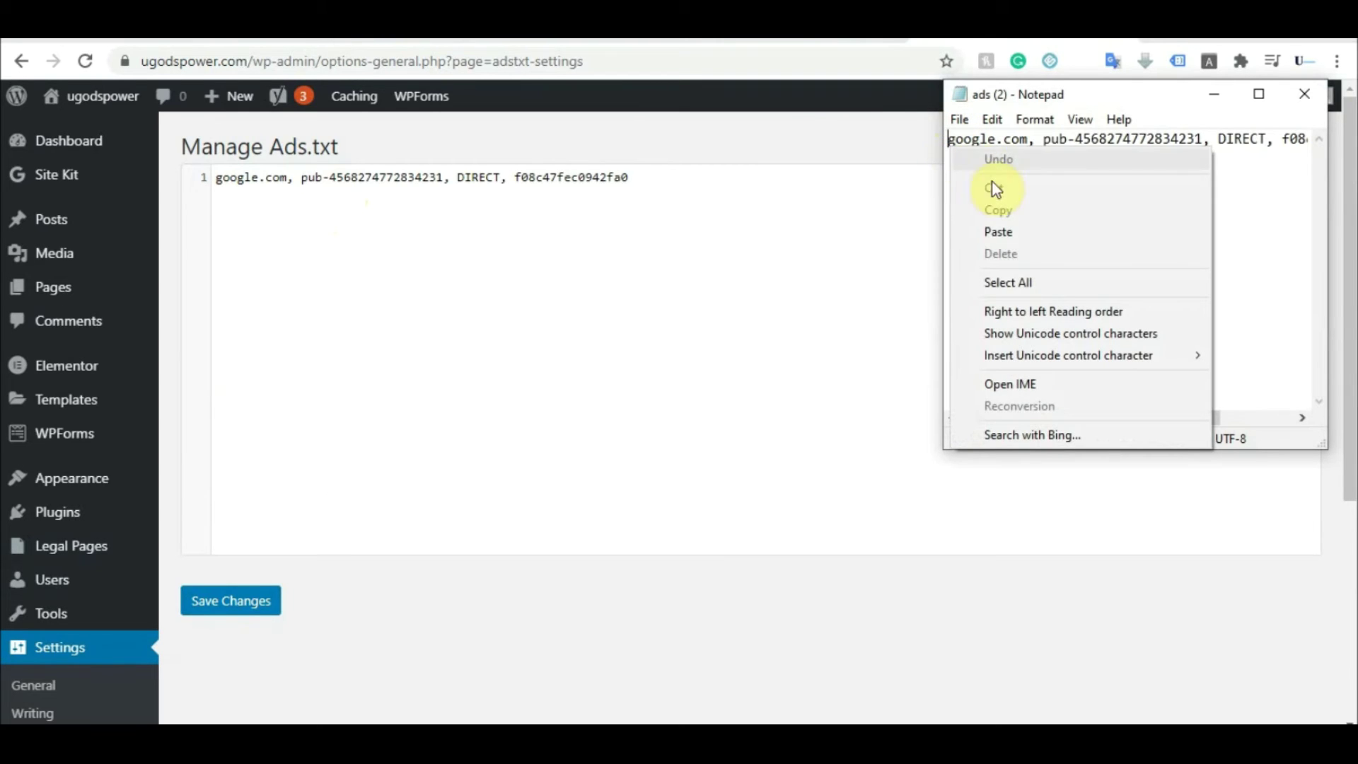
pyautogui.click(1025, 283)
pyautogui.hotkey('ctrl', 'c')
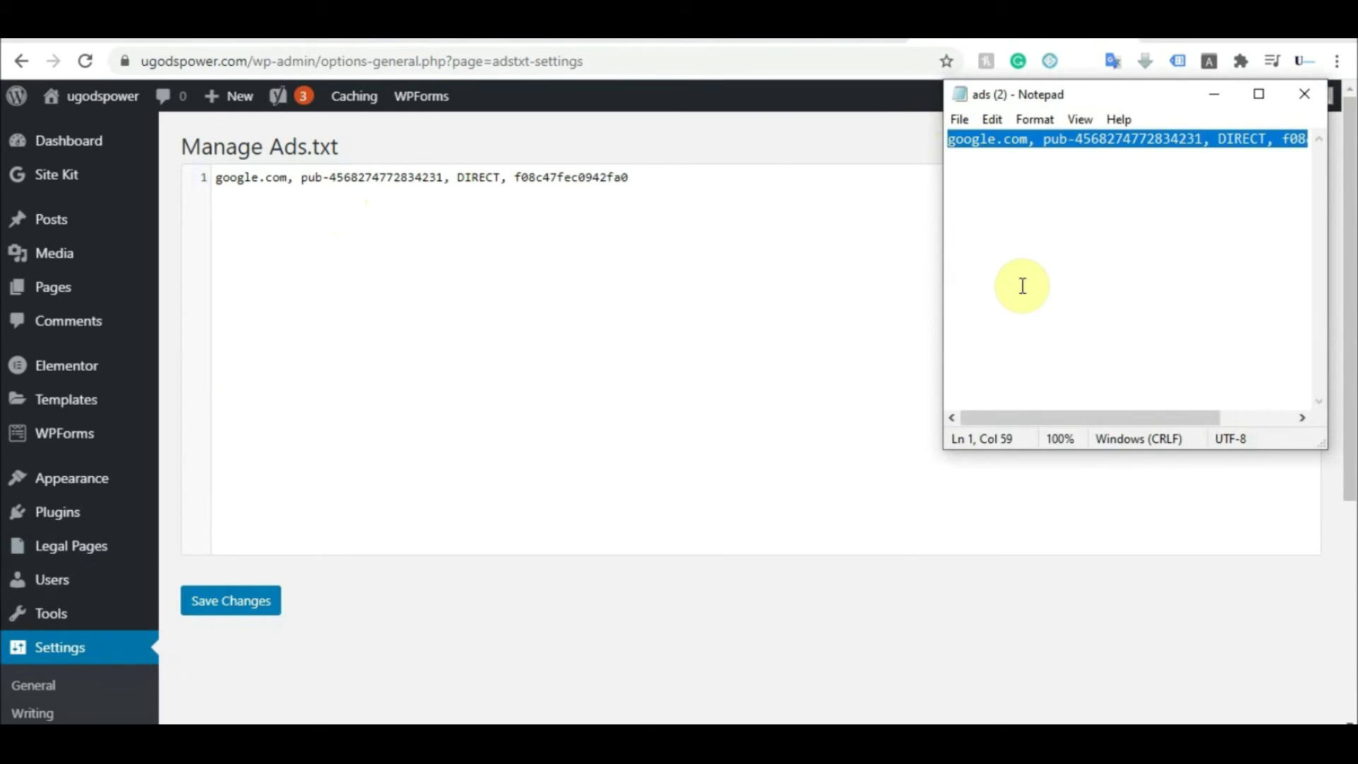
pyautogui.click(1005, 139)
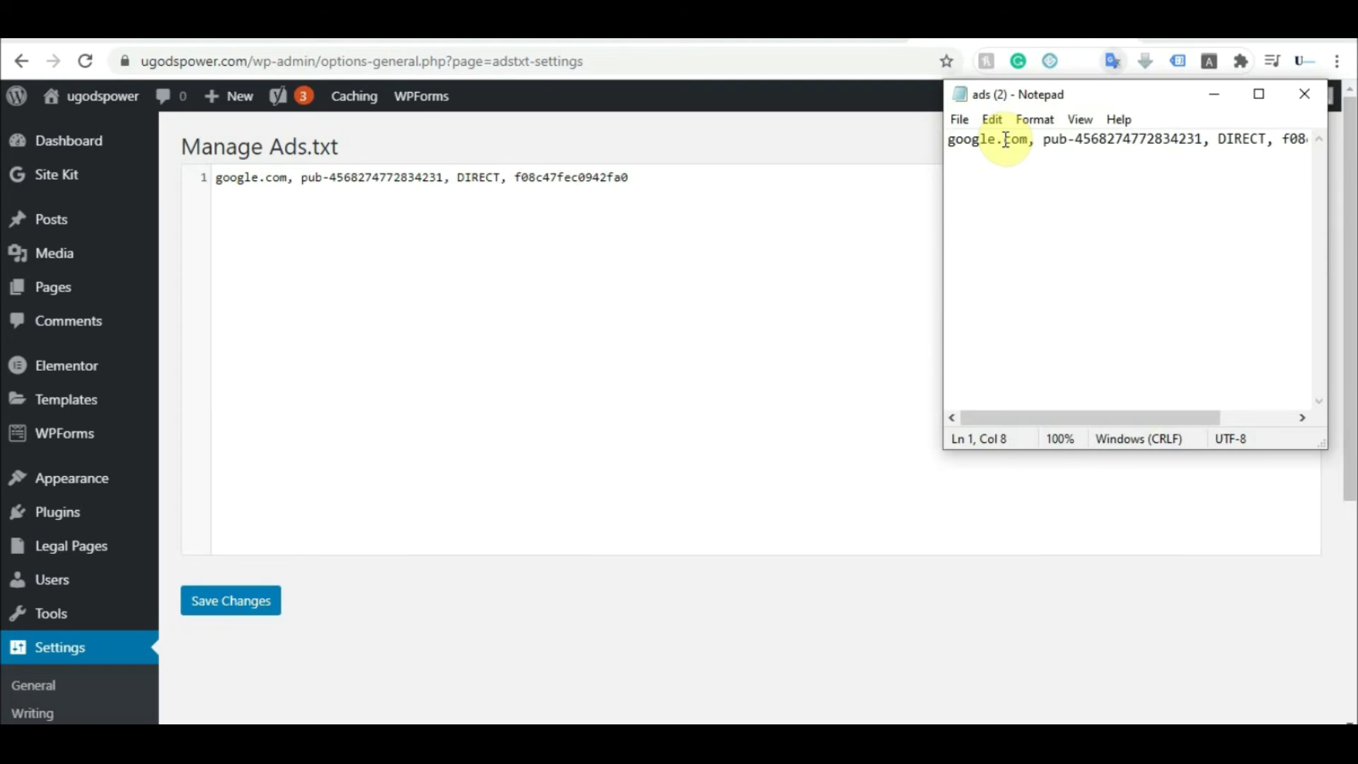
pyautogui.doubleClick(1006, 139)
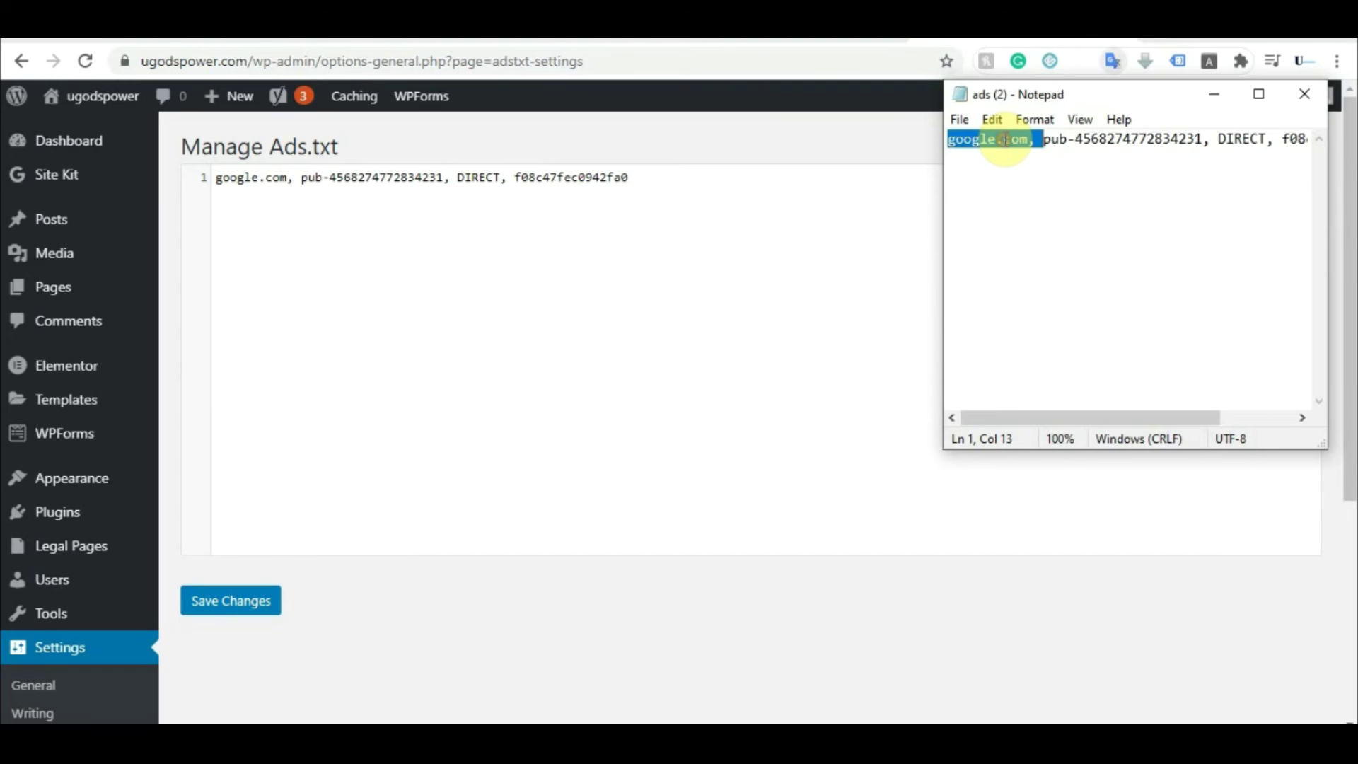
# Step: Paste the copied entry on a new second line of the Ads.txt content, and delete the duplicate entry
pyautogui.click(219, 200)
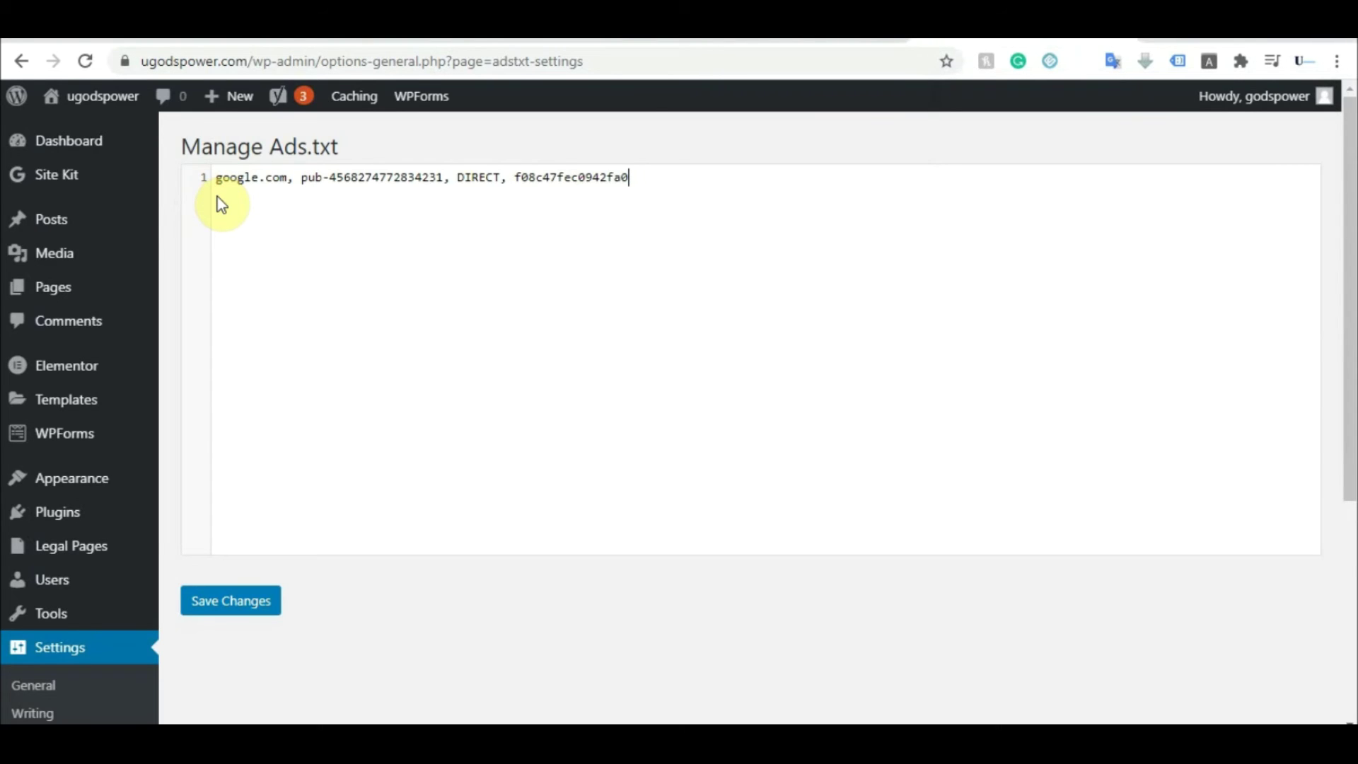
pyautogui.press('Return')
pyautogui.rightClick(220, 198)
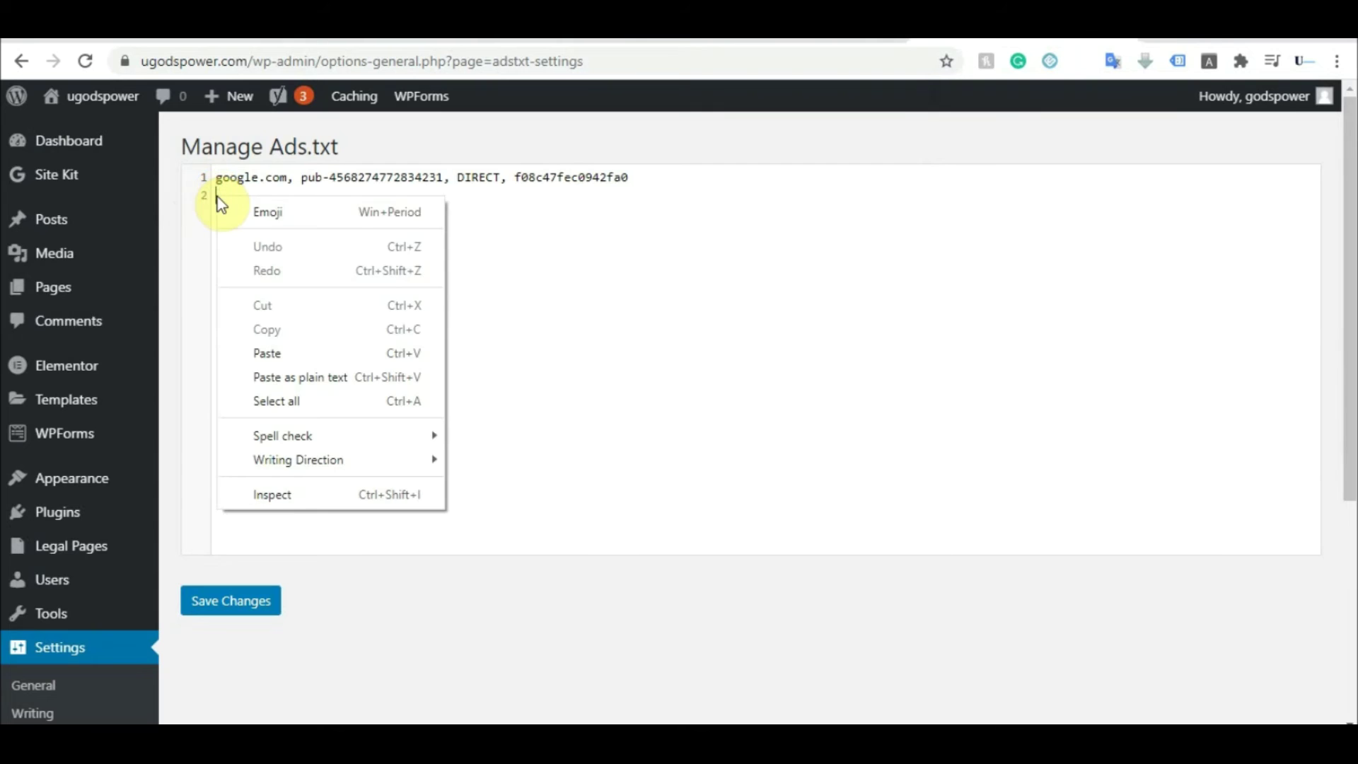
pyautogui.click(281, 358)
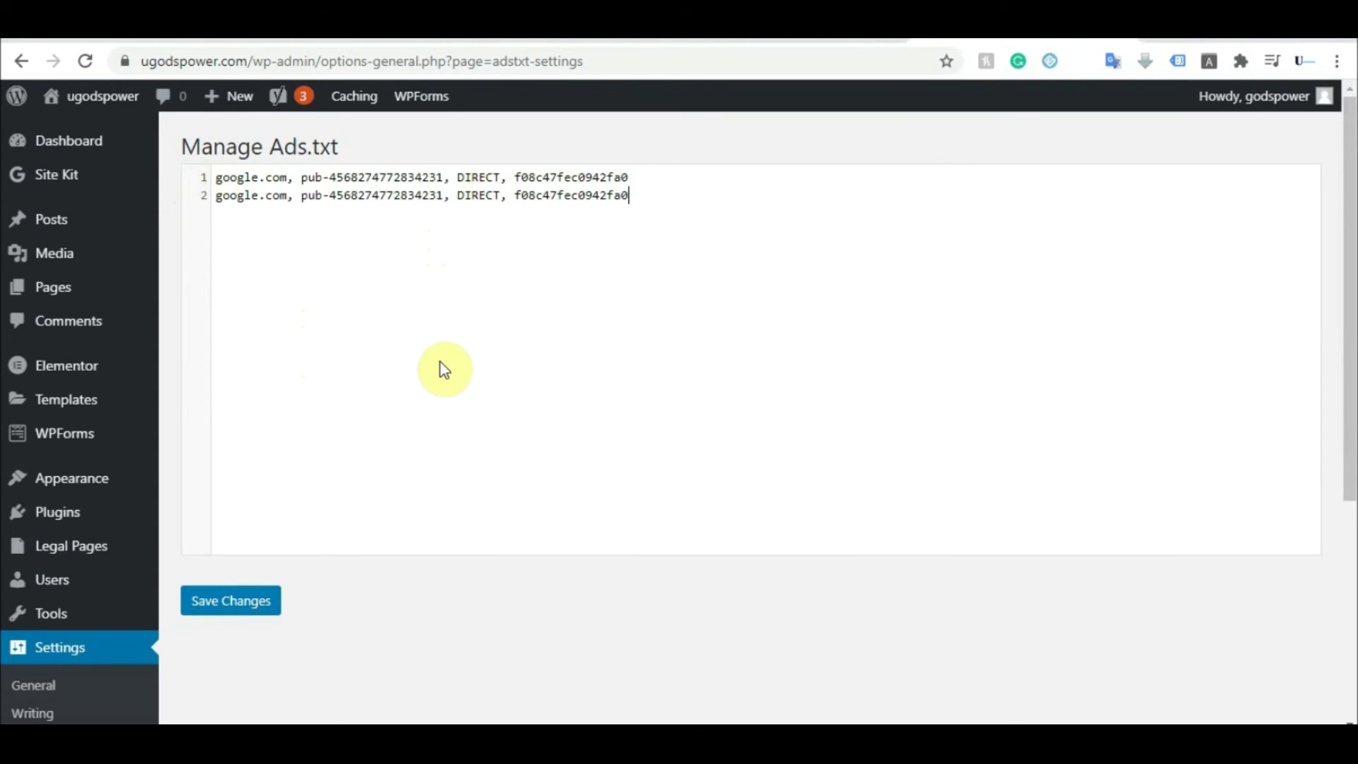
pyautogui.tripleClick(479, 197)
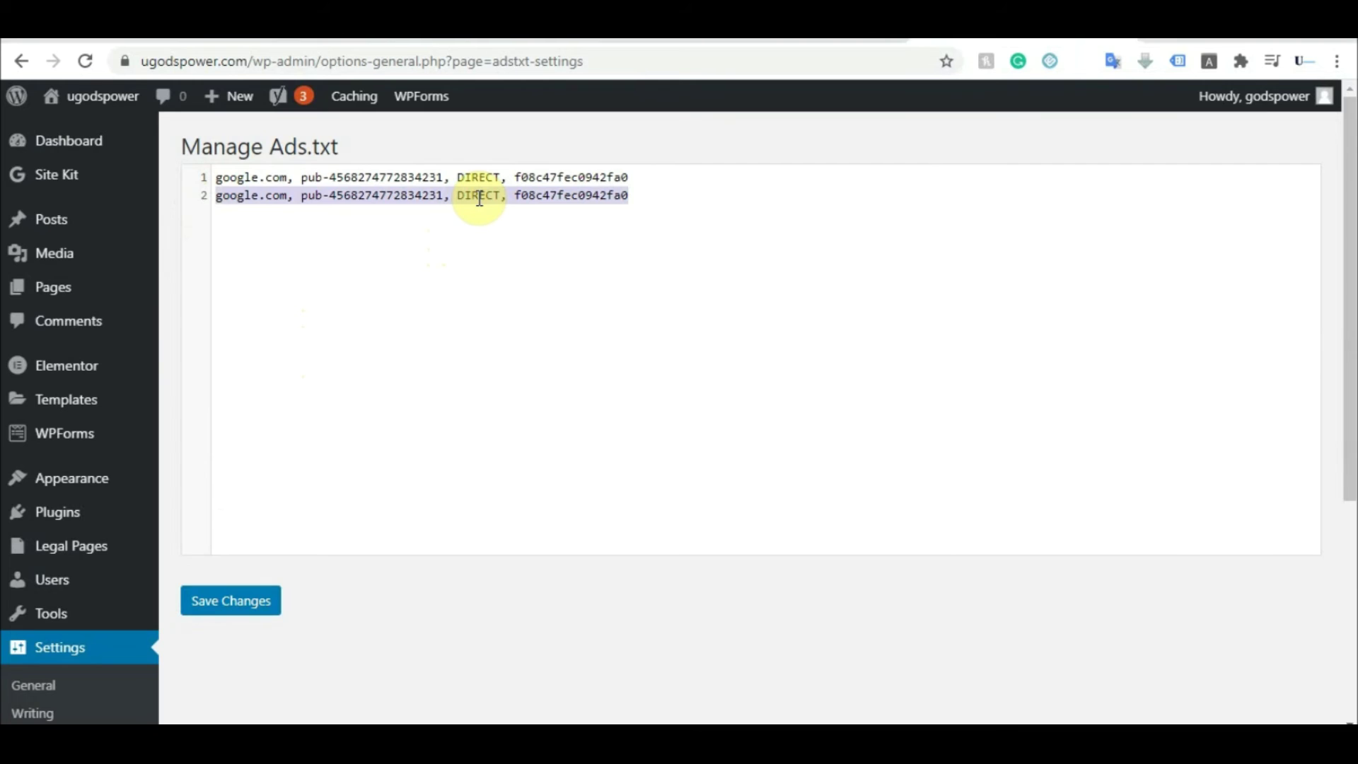
pyautogui.press('BackSpace')
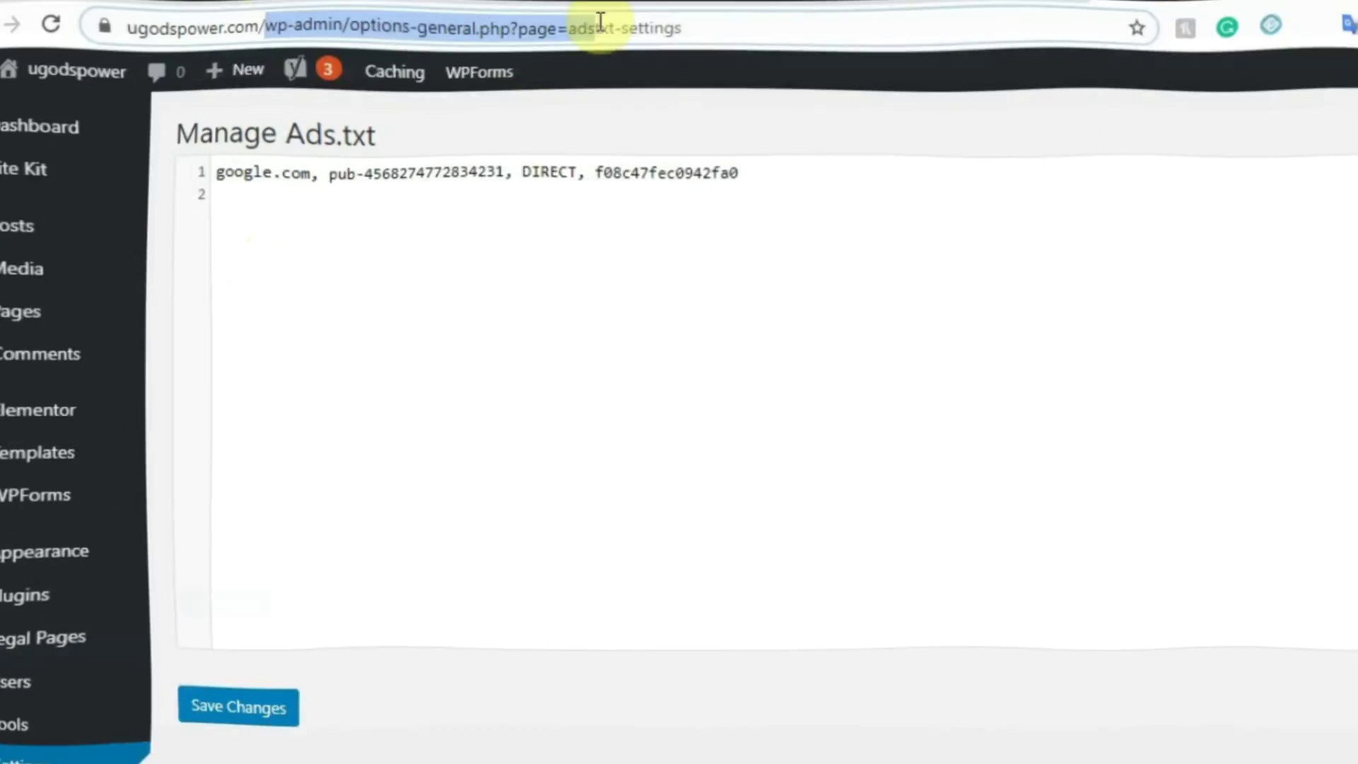
# Step: Replace the path after the site's domain in the current web address with ads.txt and load the published file
pyautogui.moveTo(597, 25); pyautogui.dragTo(884, 60)
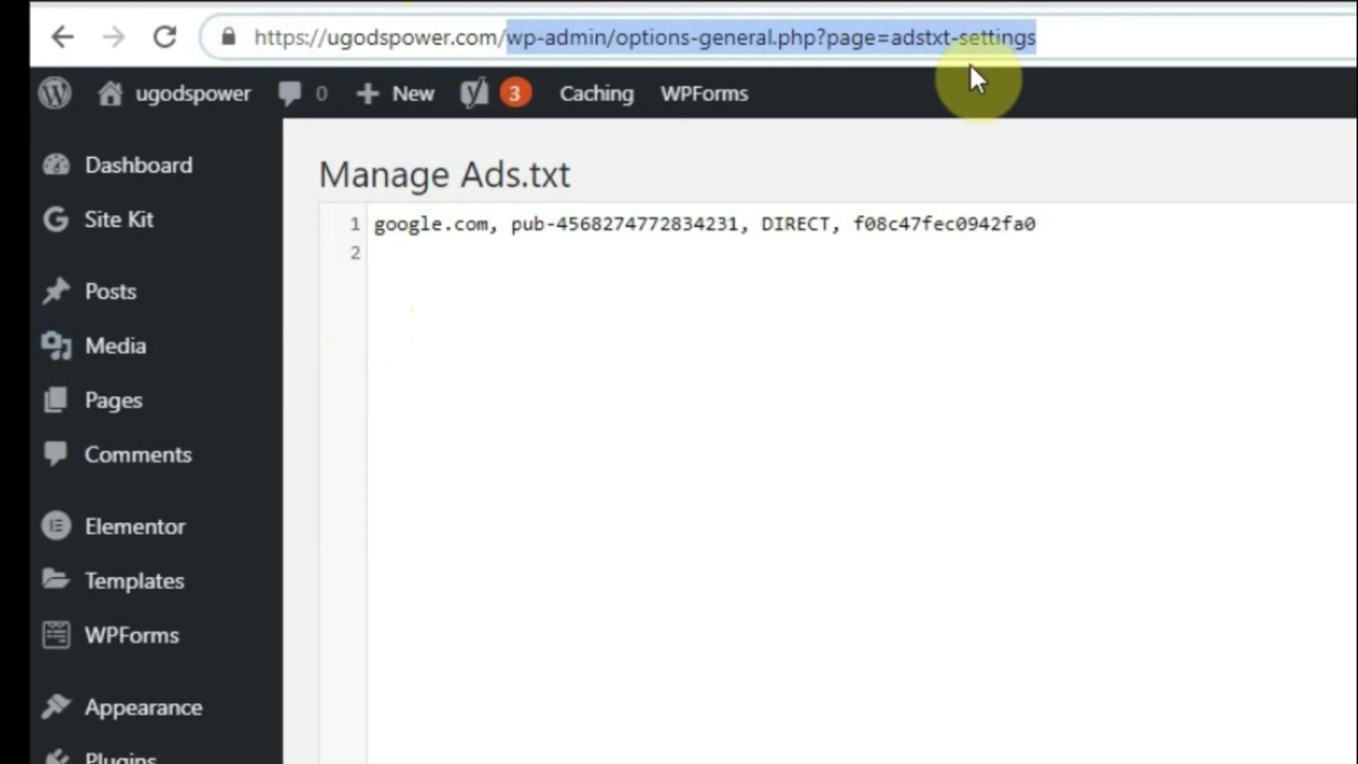
pyautogui.press('BackSpace')
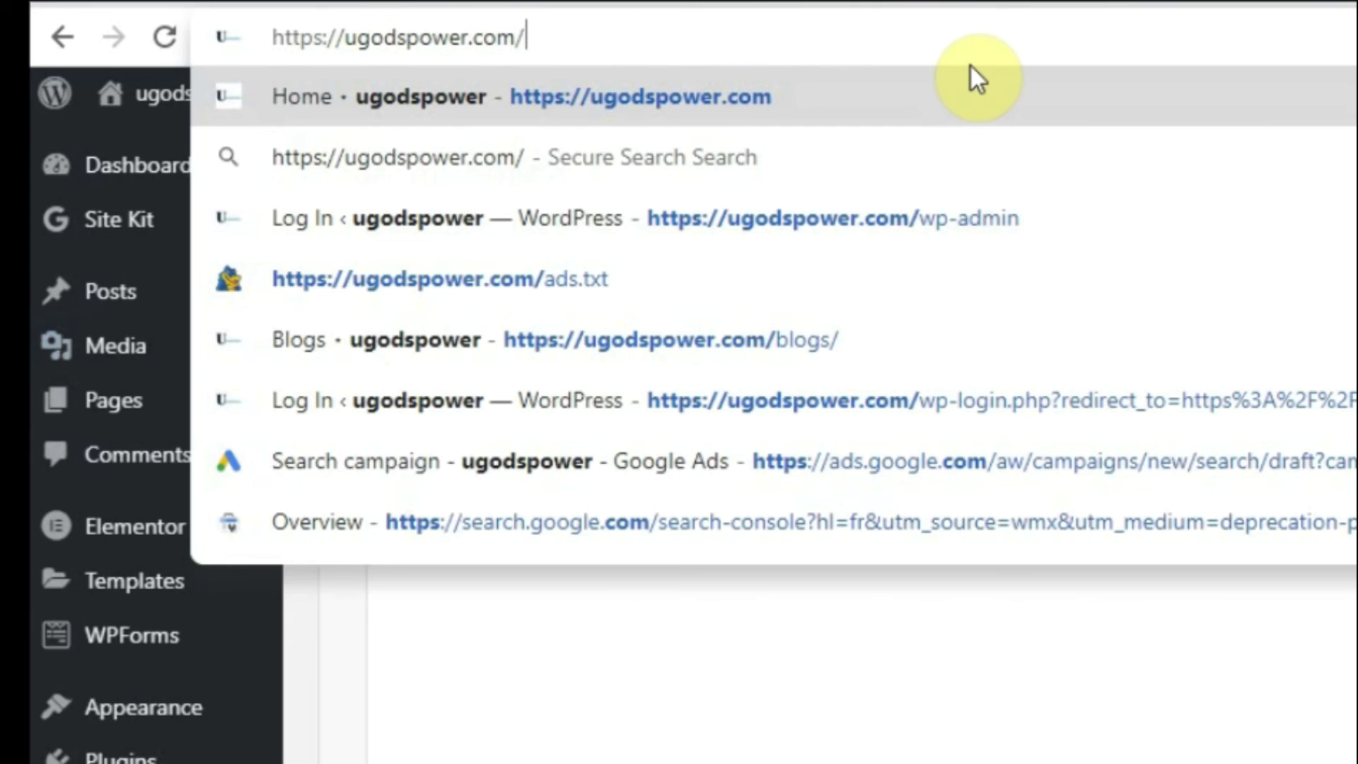
pyautogui.write('a')
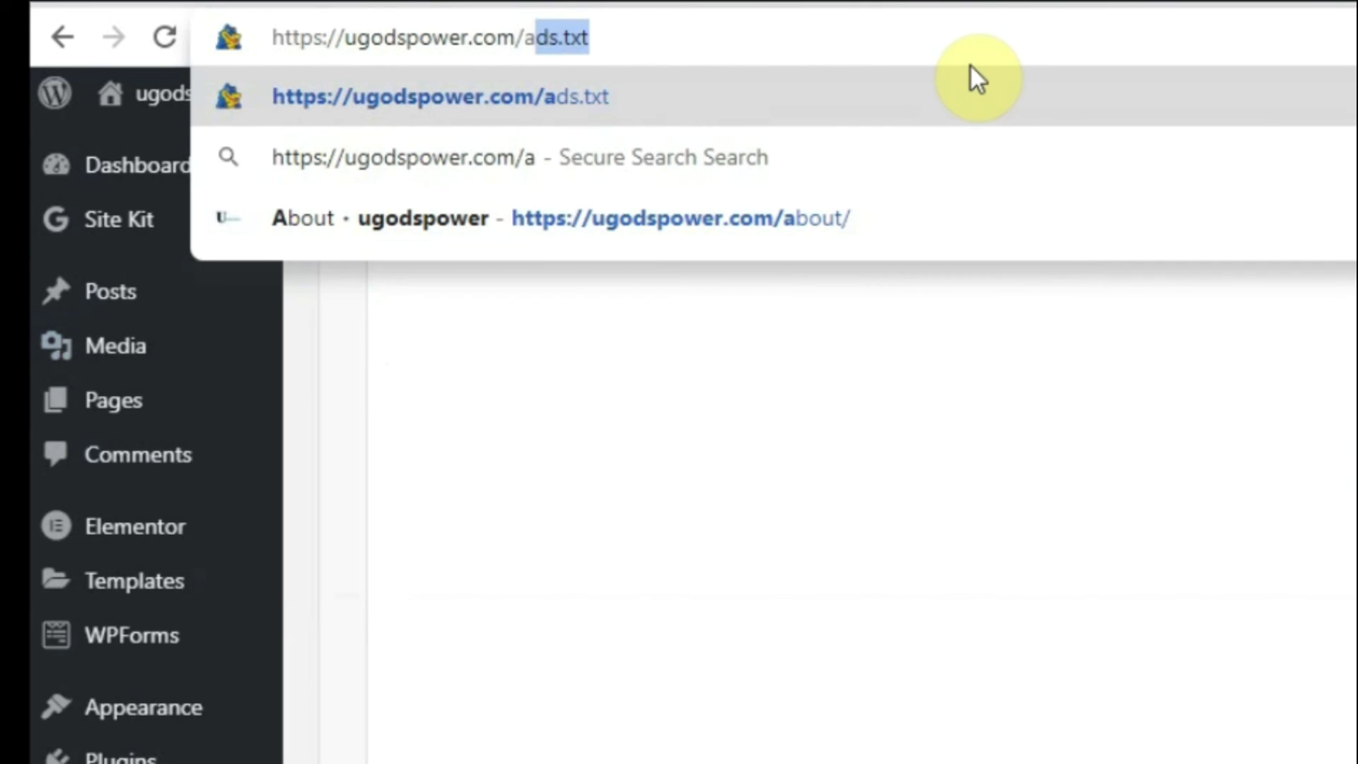
pyautogui.write('ds')
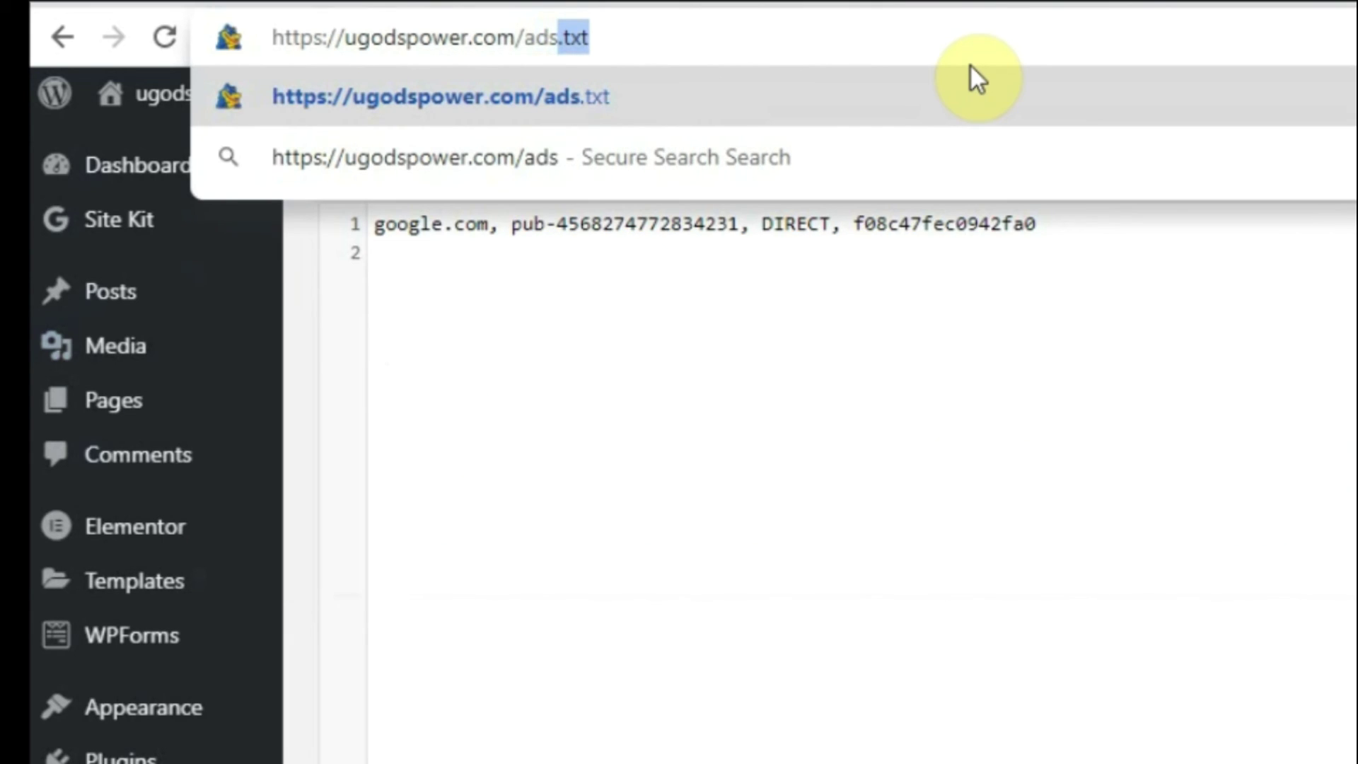
pyautogui.press('capslock')
pyautogui.write('.')
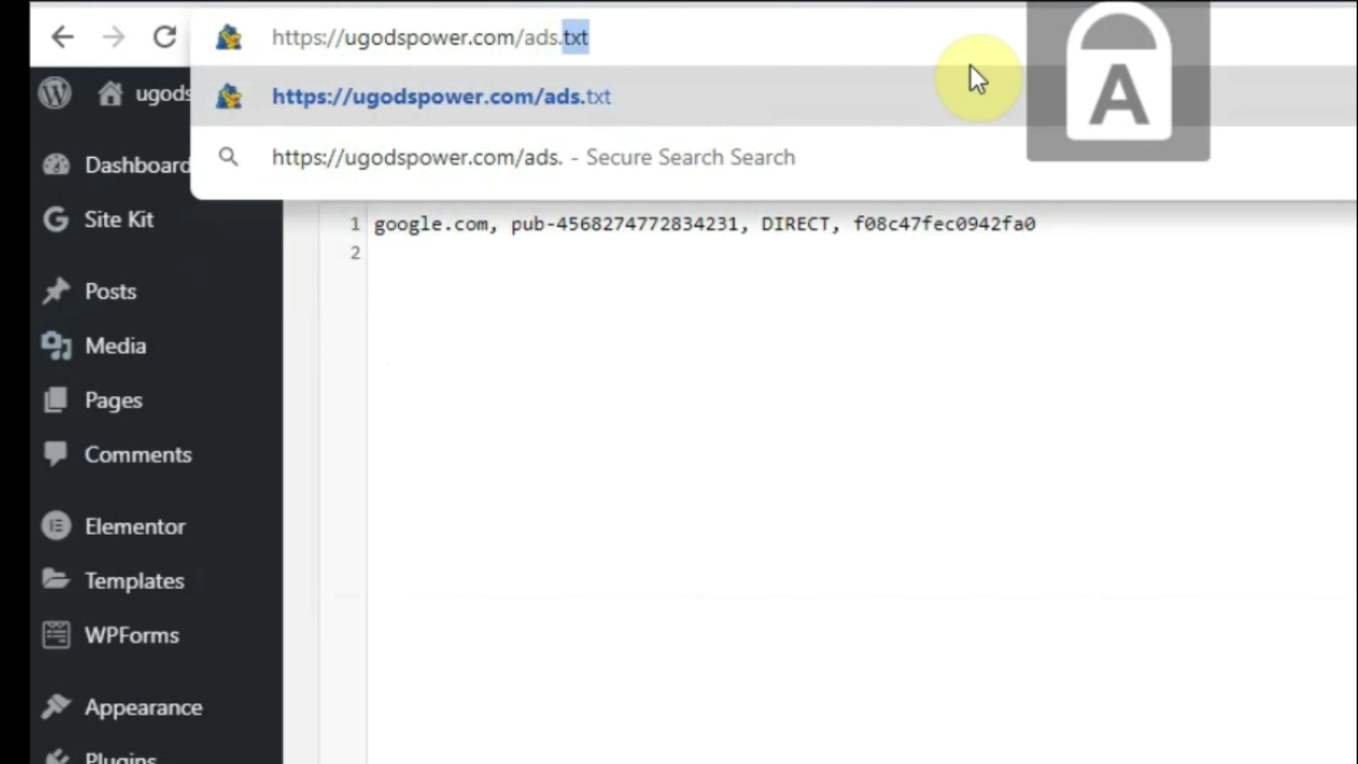
pyautogui.press('capslock')
pyautogui.write('te')
pyautogui.press('BackSpace')
pyautogui.write('xt')
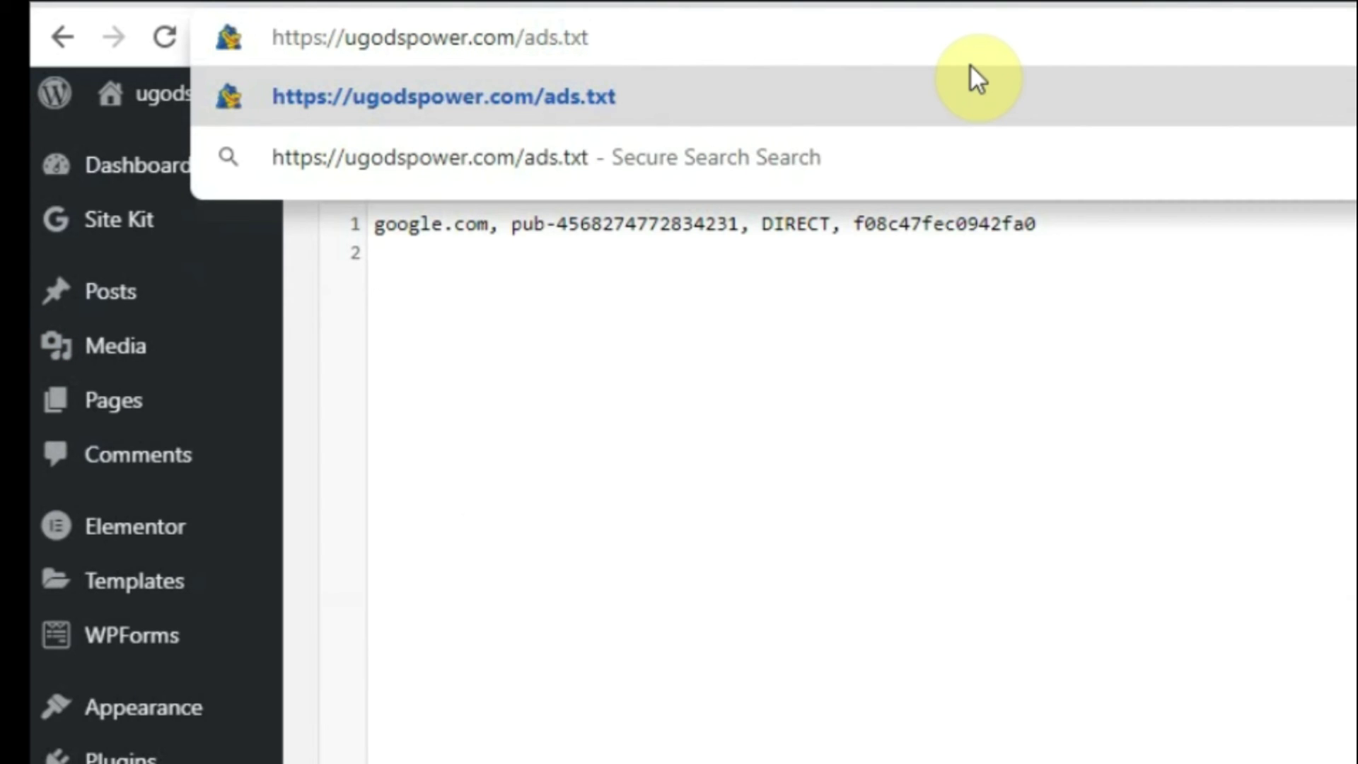
pyautogui.press('Return')
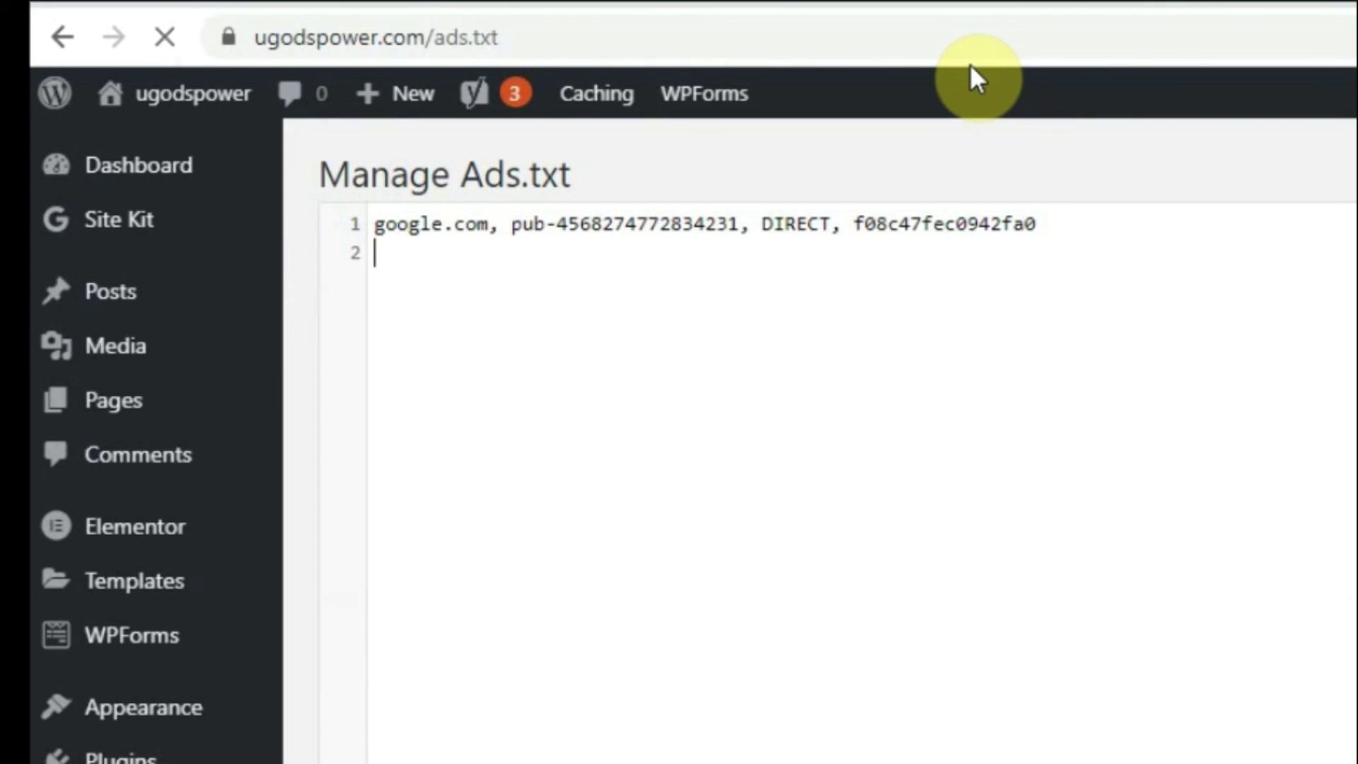